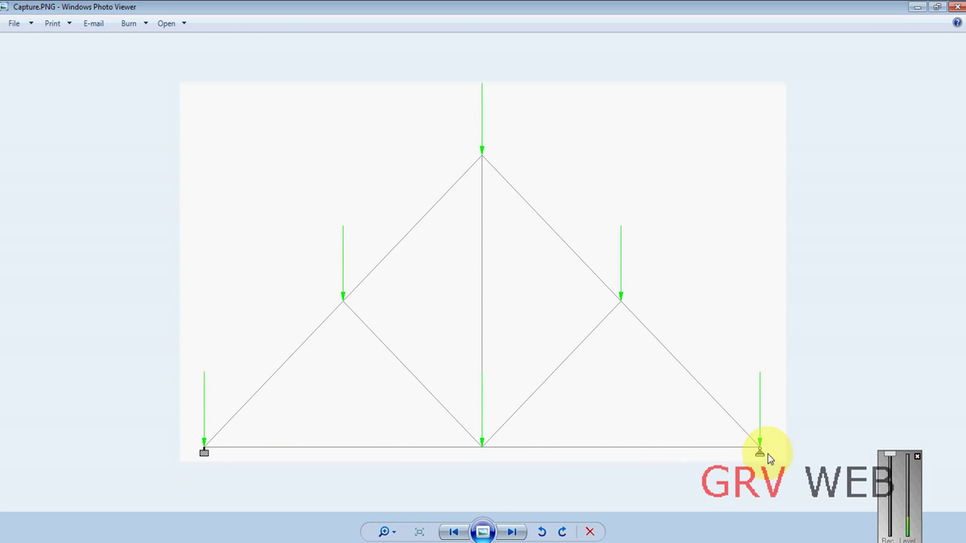
# Minimize the truss reference image and launch STAAD.Pro V8i from the desktop
pyautogui.click(917, 456)
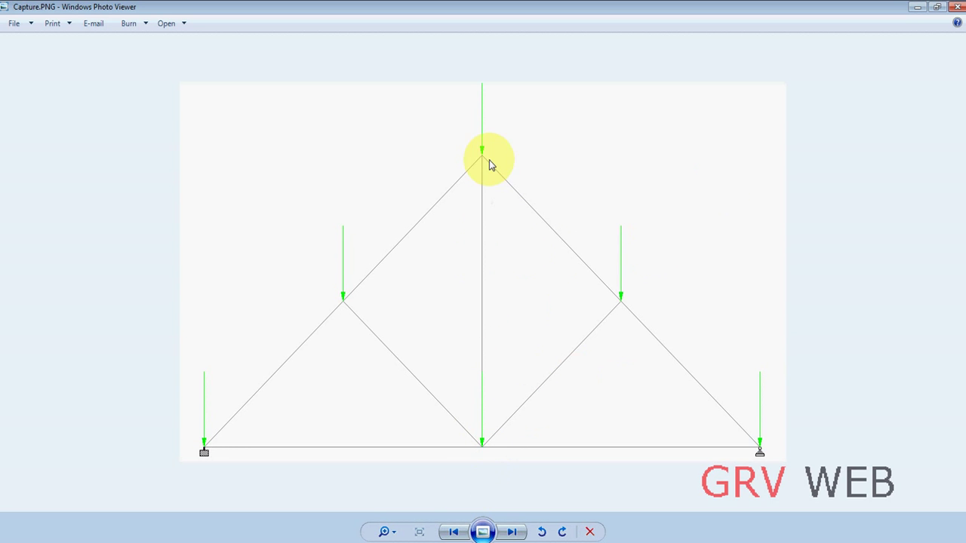
pyautogui.click(915, 9)
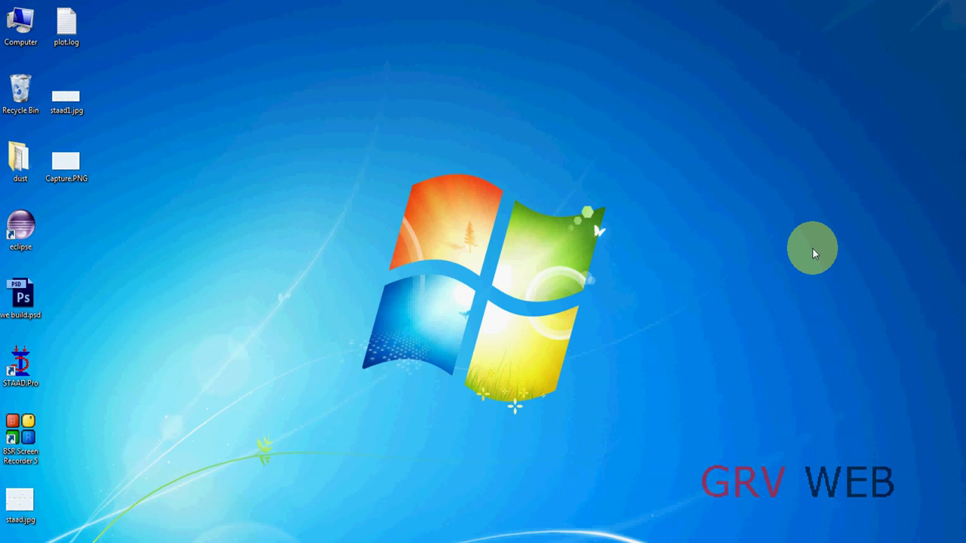
pyautogui.doubleClick(21, 366)
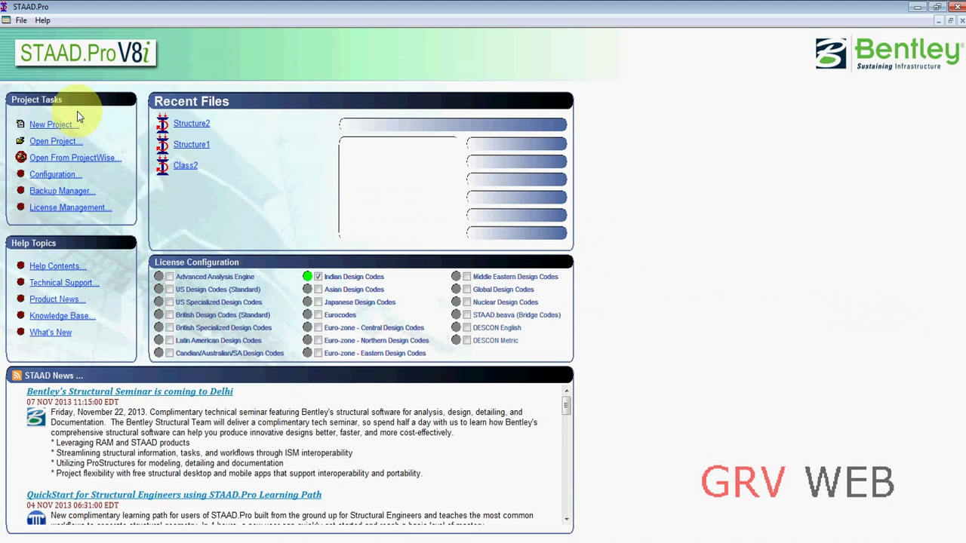
# Create a new Plane project named Class3 in metres and kilonewtons, starting with Add Beam
pyautogui.click(54, 125)
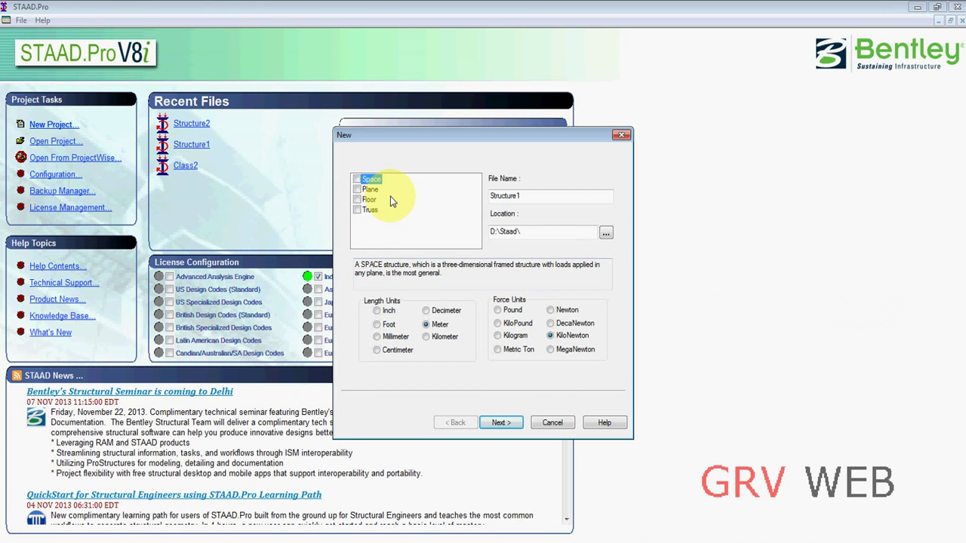
pyautogui.click(367, 189)
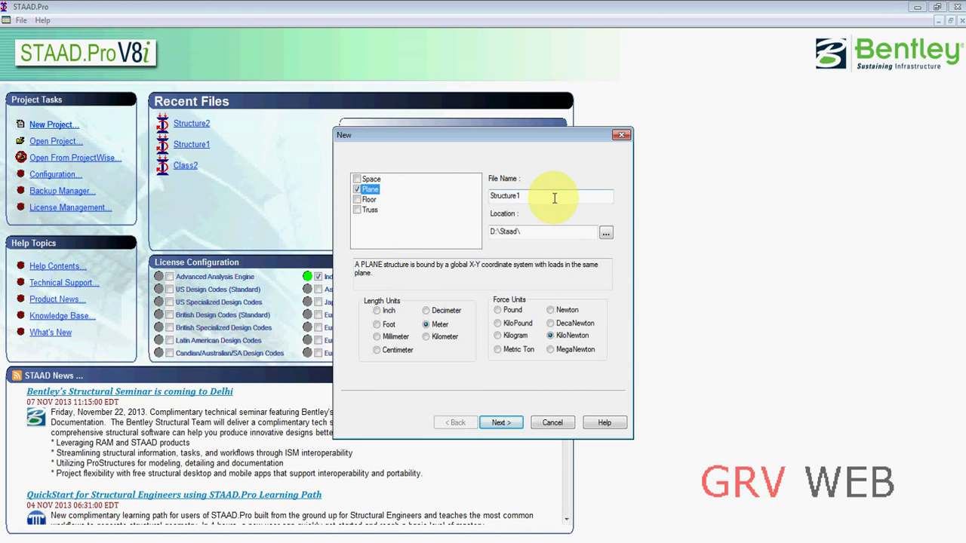
pyautogui.moveTo(554, 198); pyautogui.dragTo(422, 188)
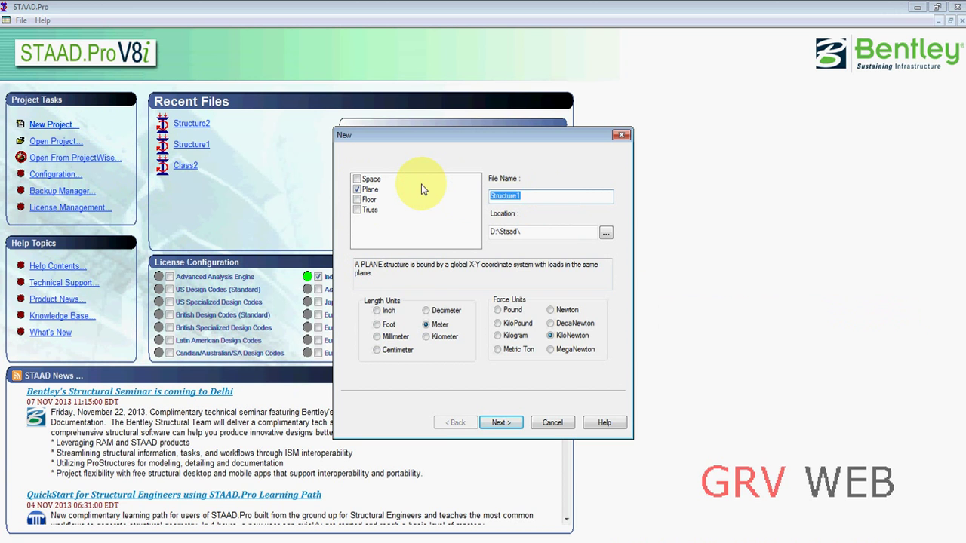
pyautogui.write('Class3')
pyautogui.click(513, 423)
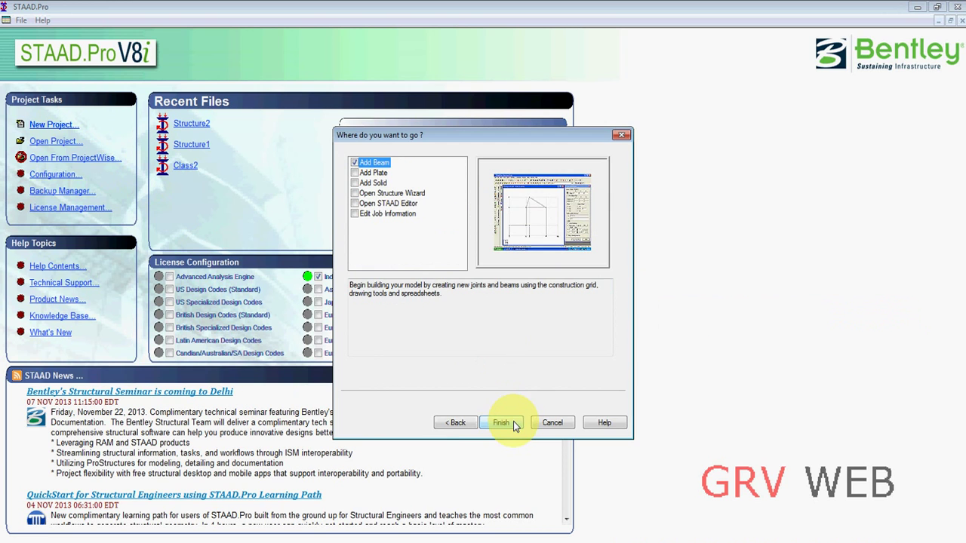
pyautogui.click(514, 423)
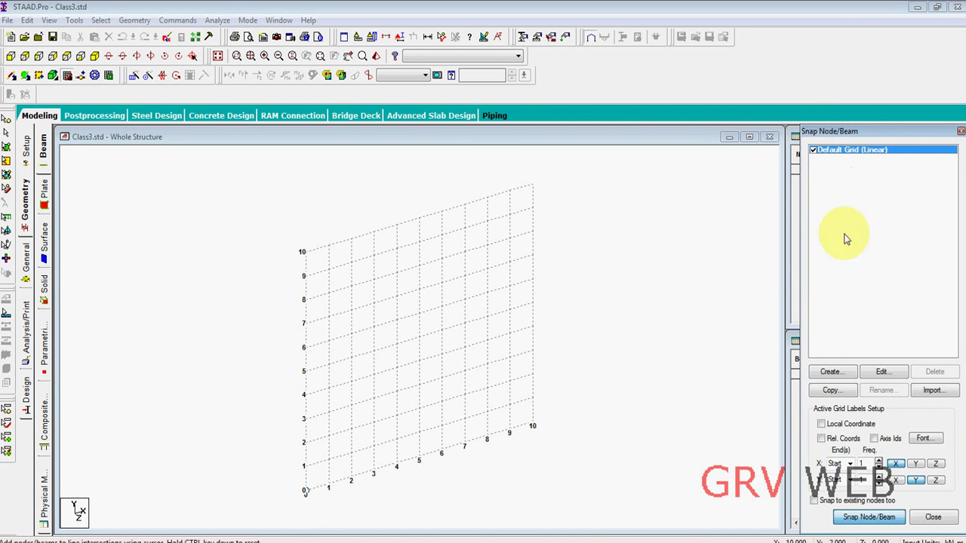
# Extend the default linear grid to 12 one-metre divisions along X, keeping 10 along Y
pyautogui.click(882, 373)
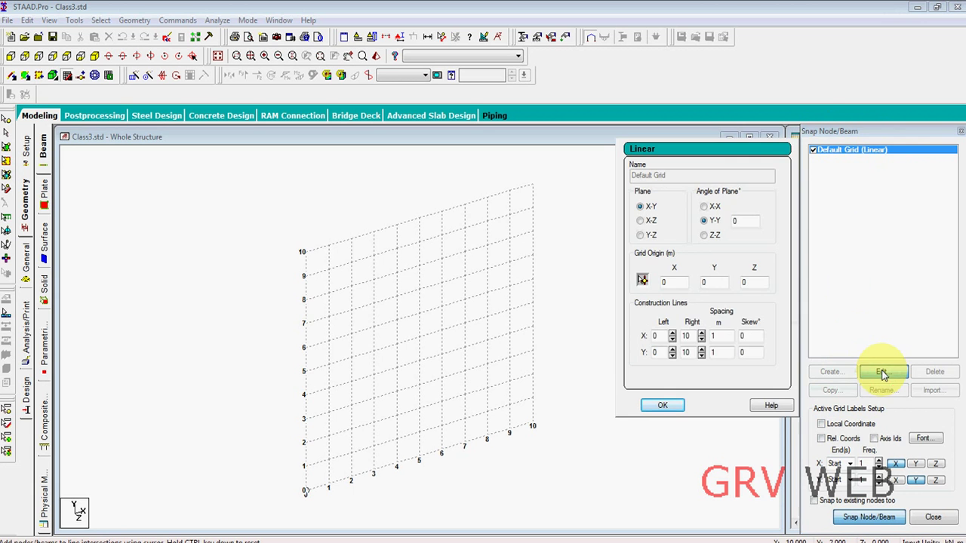
pyautogui.click(702, 333)
pyautogui.click(702, 333)
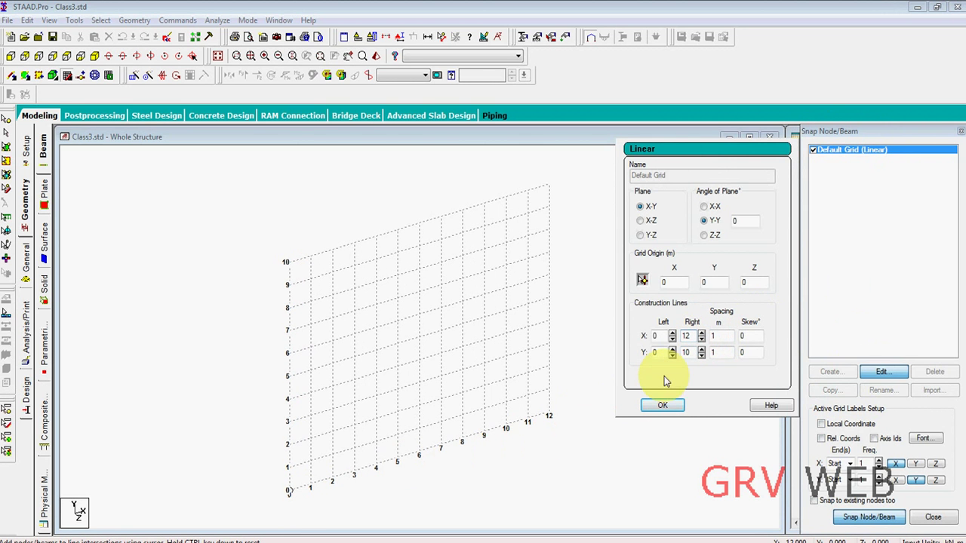
pyautogui.click(663, 407)
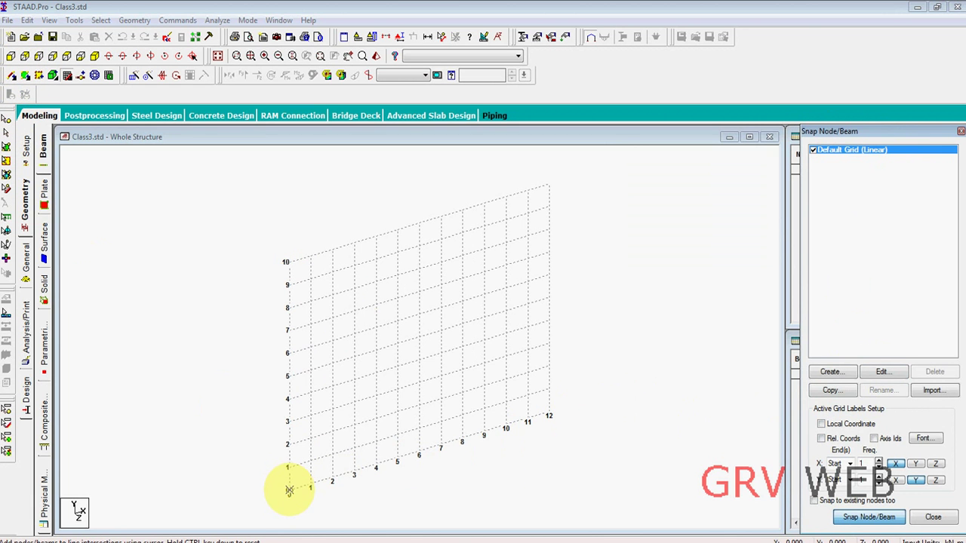
# Draw beams through grid points (0,0), (6,0), (12,0), (9,3), (6,6), (3,3) and back to (0,0)
pyautogui.click(289, 490)
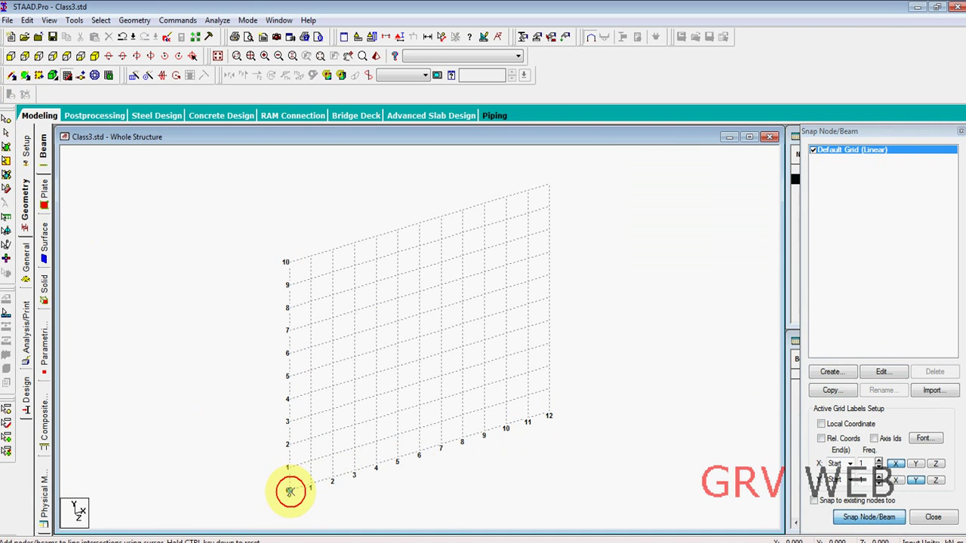
pyautogui.click(419, 452)
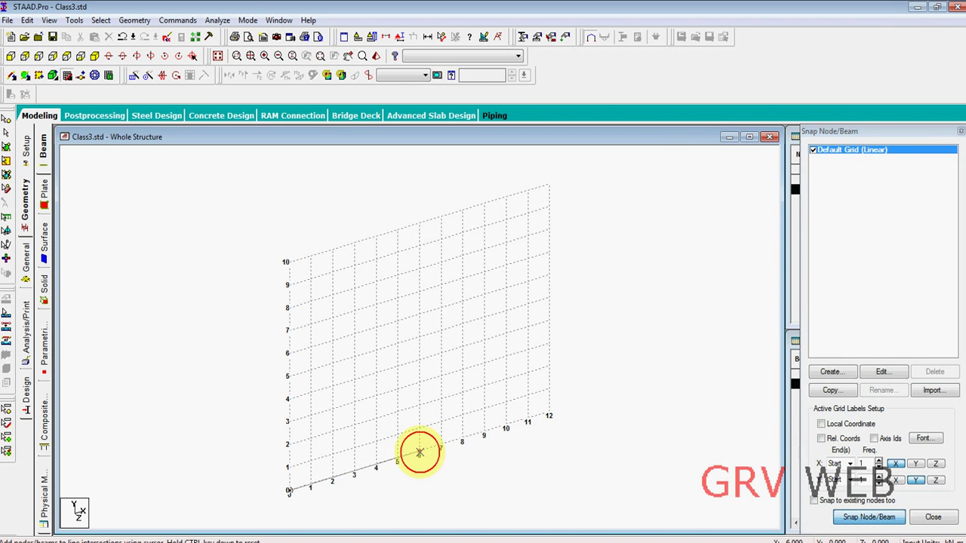
pyautogui.click(549, 412)
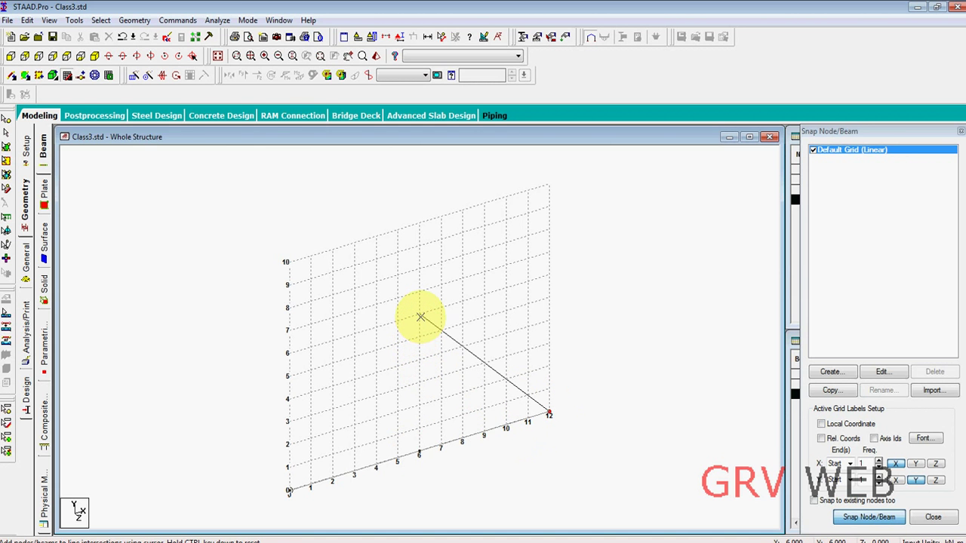
pyautogui.click(485, 362)
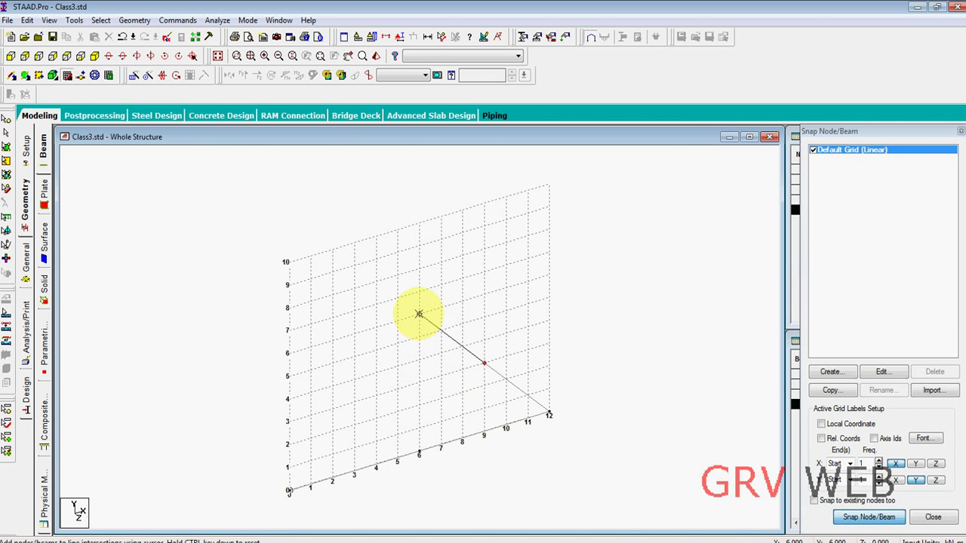
pyautogui.click(419, 313)
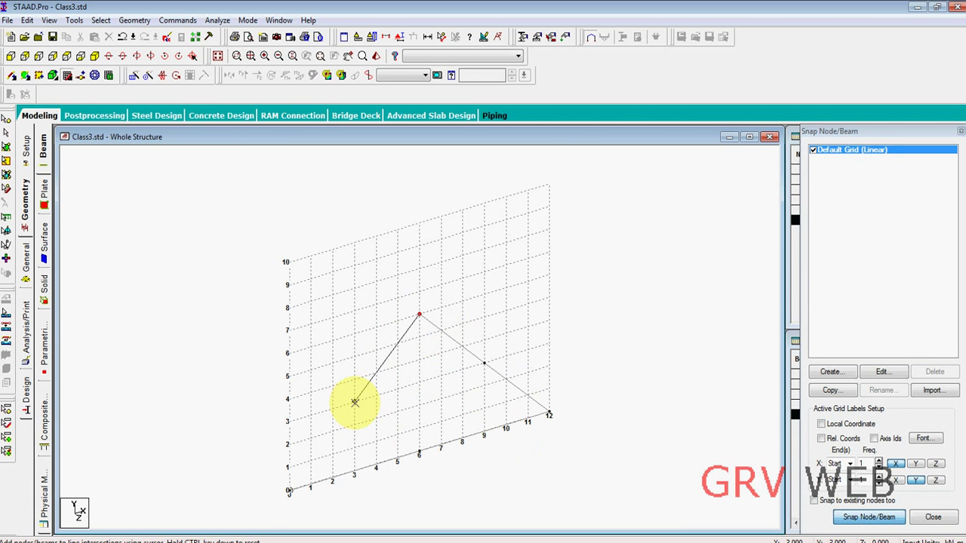
pyautogui.click(354, 402)
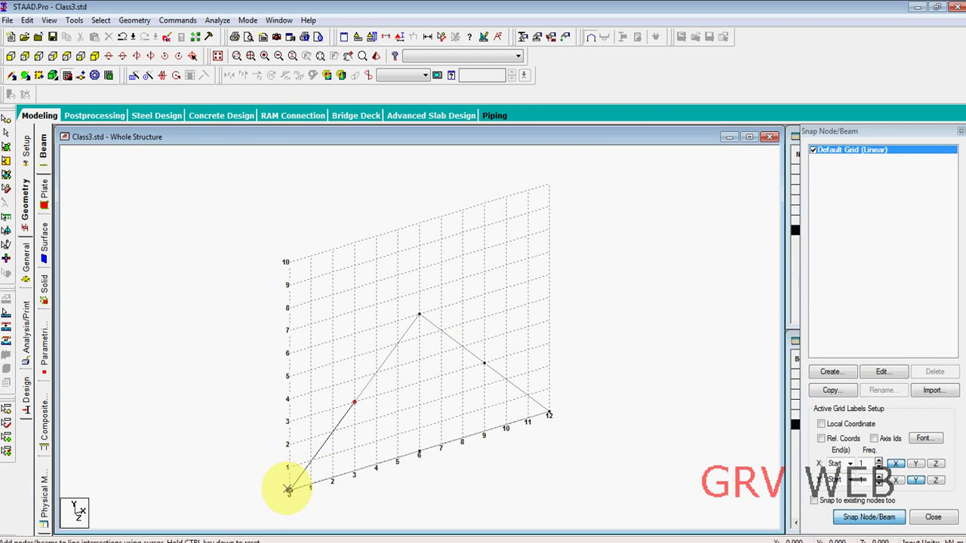
pyautogui.click(289, 489)
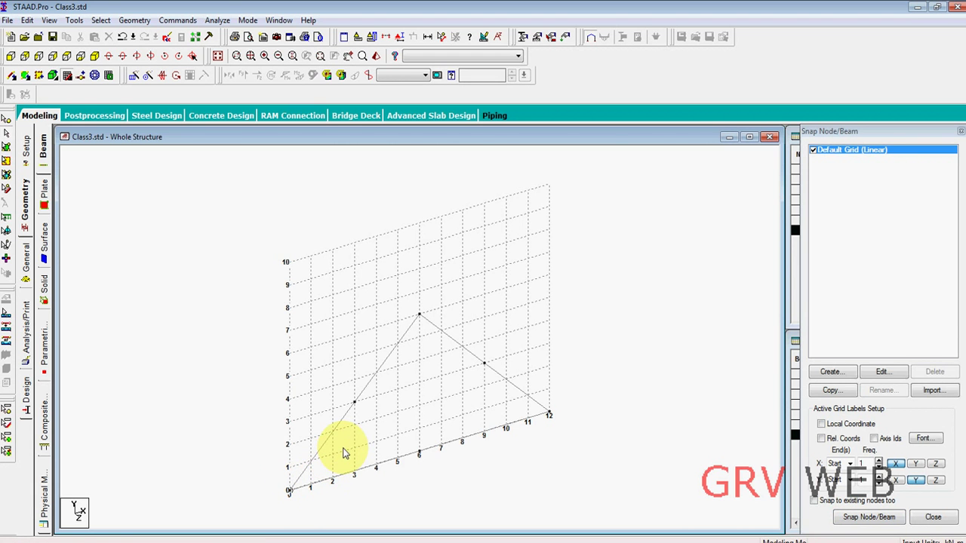
# Add the apex-to-(6,0) vertical and diagonals from (3,3) and (9,3), then show front view
pyautogui.click(13, 77)
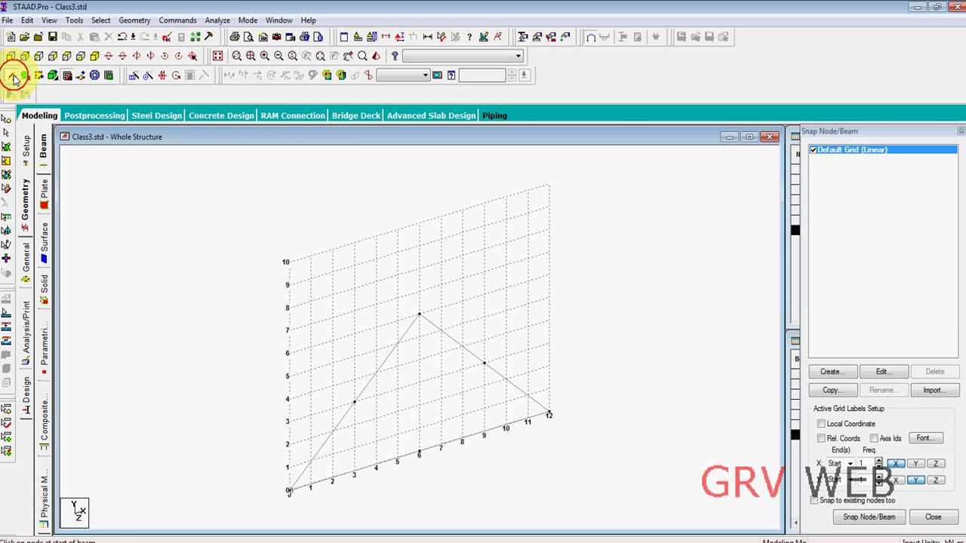
pyautogui.click(419, 453)
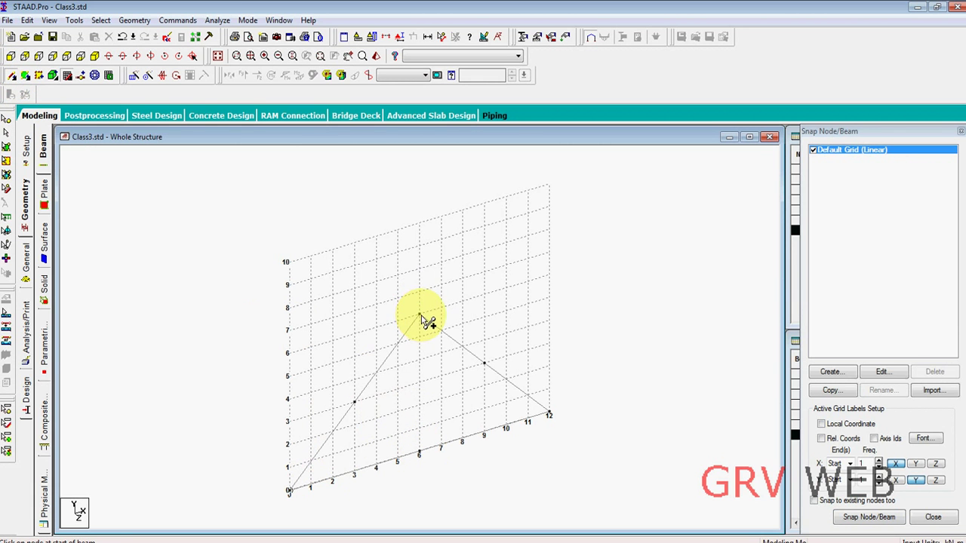
pyautogui.moveTo(421, 315); pyautogui.dragTo(421, 453)
pyautogui.moveTo(355, 402); pyautogui.dragTo(484, 364)
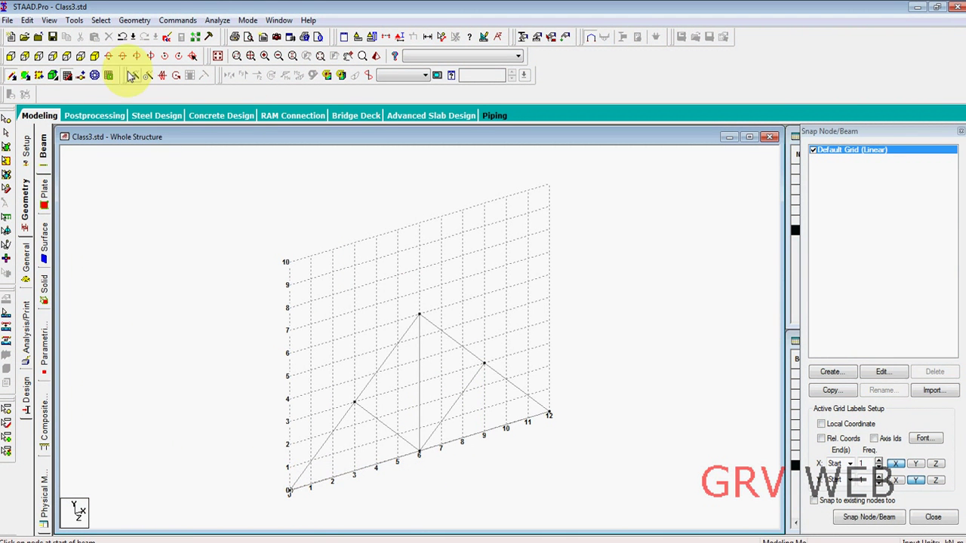
pyautogui.click(54, 75)
pyautogui.click(10, 56)
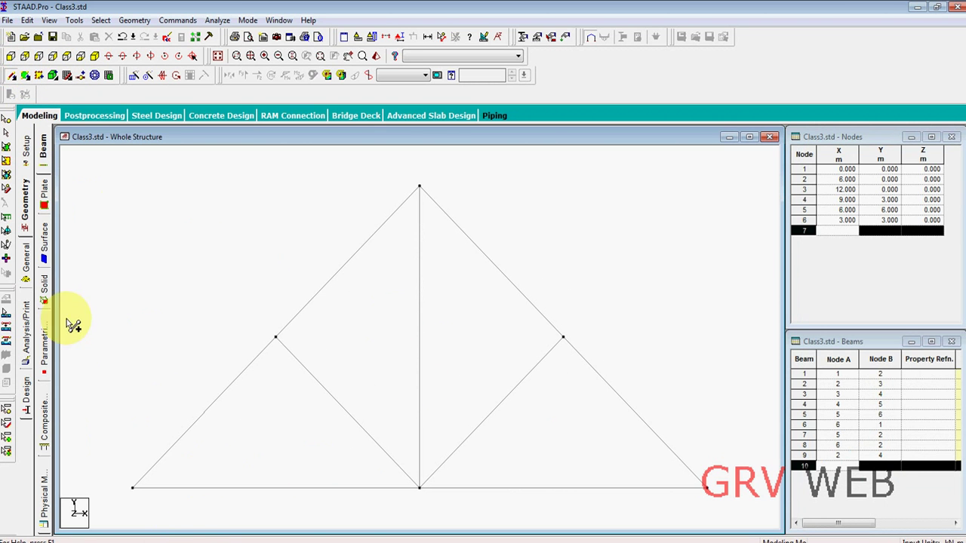
# Define a 0.4 m circular concrete member section
pyautogui.click(28, 264)
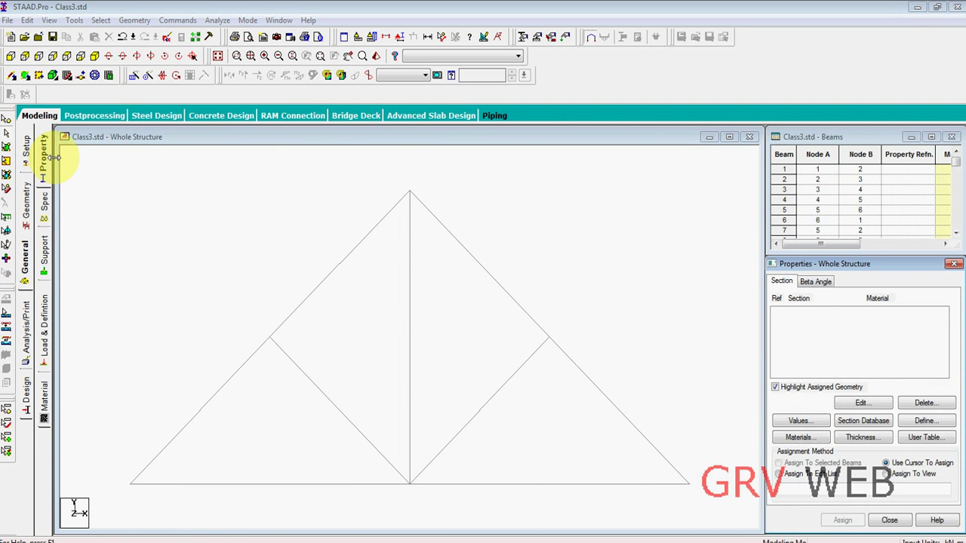
pyautogui.click(949, 425)
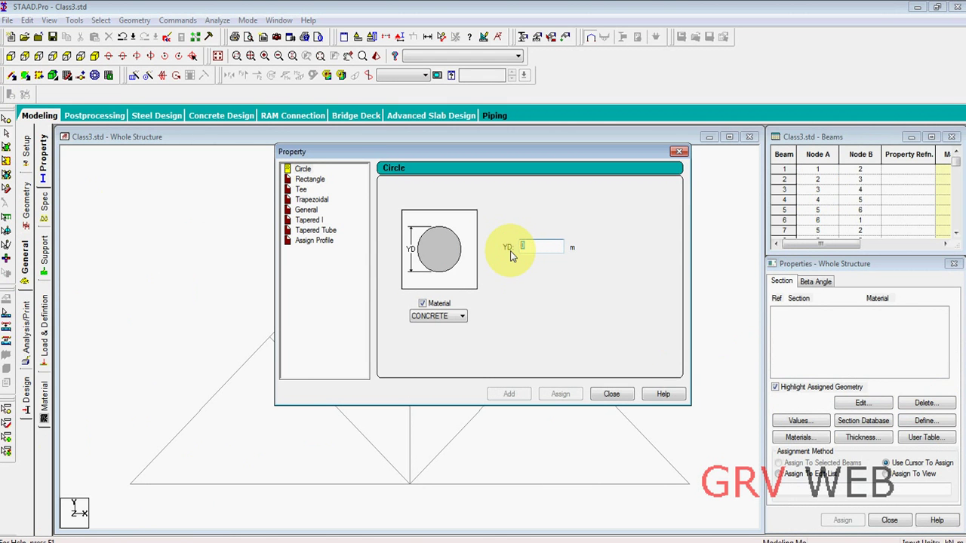
pyautogui.write('0')
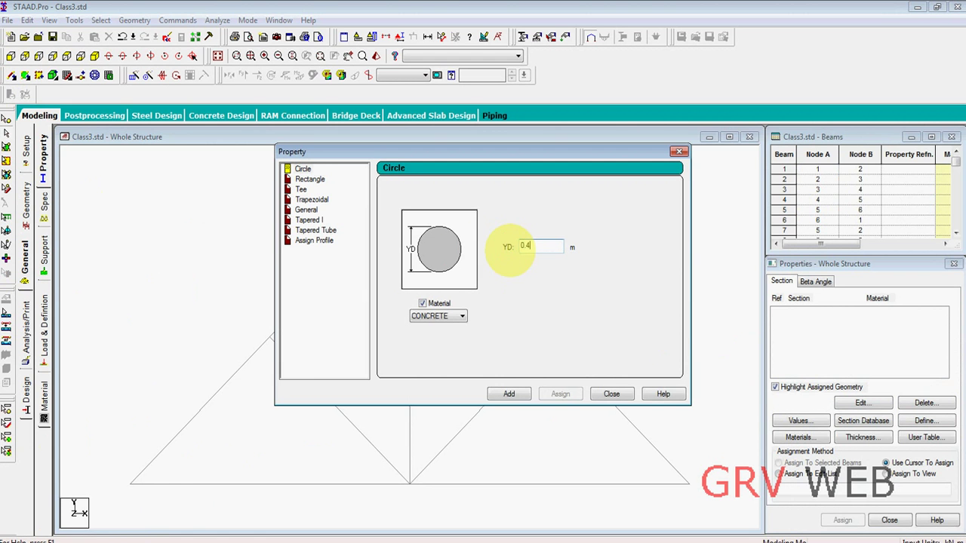
pyautogui.click(509, 394)
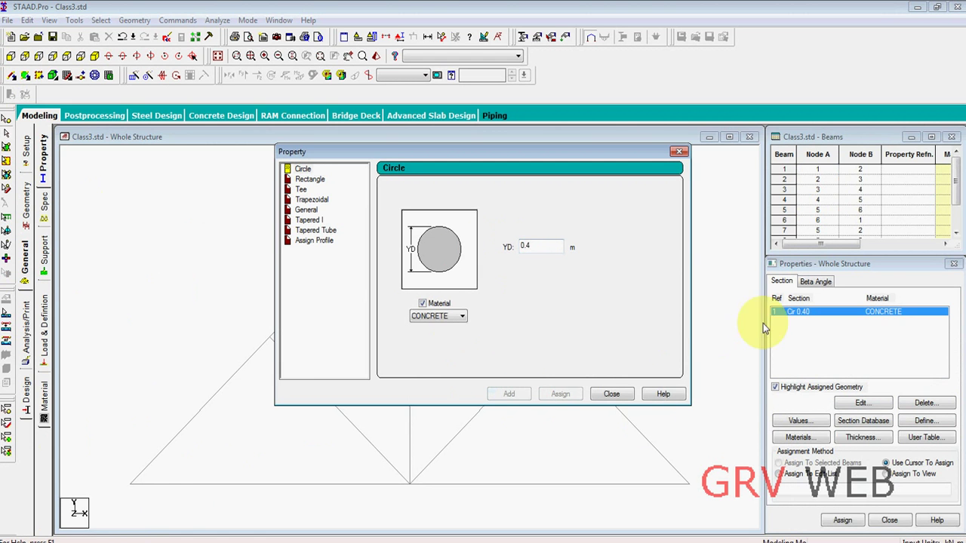
pyautogui.click(612, 394)
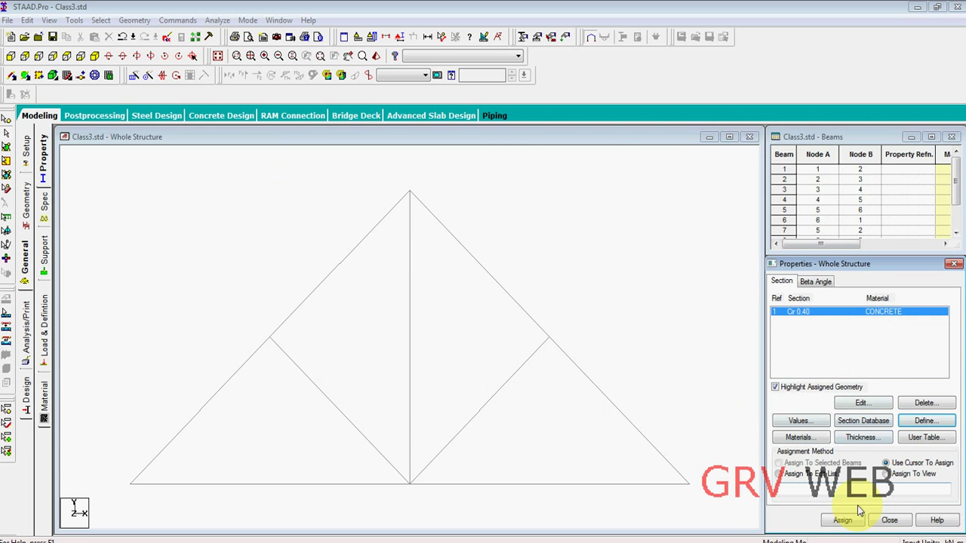
# Assign the Cir 0.40 section (R1) to all members in view
pyautogui.click(887, 474)
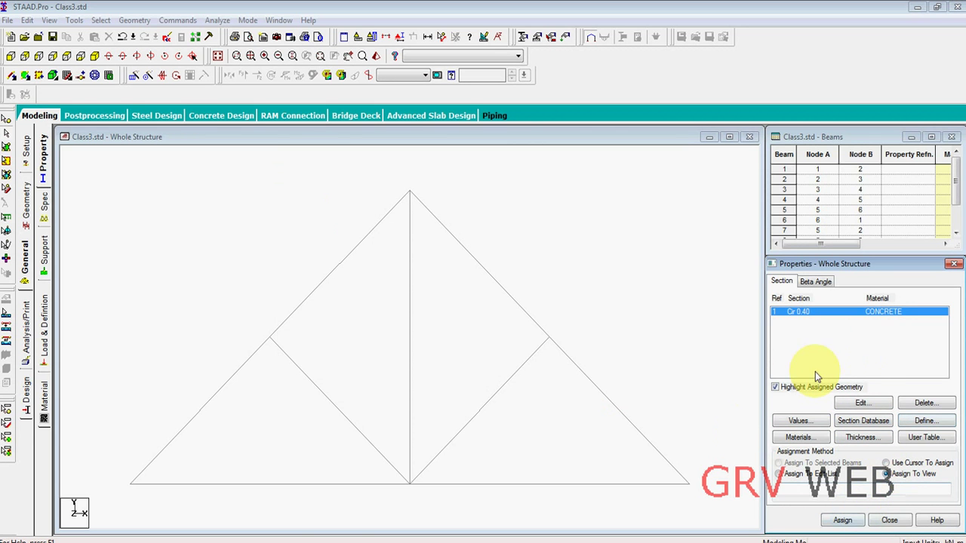
pyautogui.click(840, 522)
pyautogui.click(875, 427)
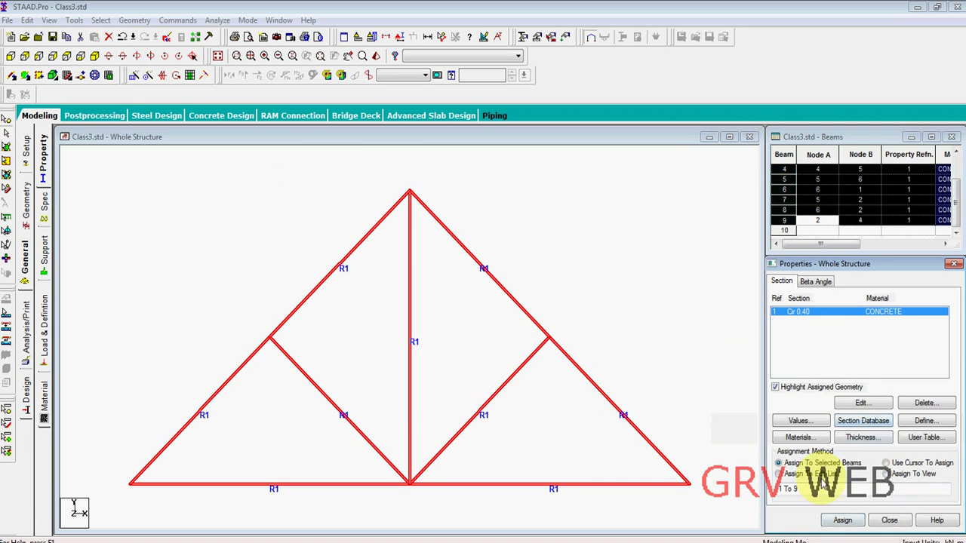
# Create a fixed support as Support 2
pyautogui.click(46, 259)
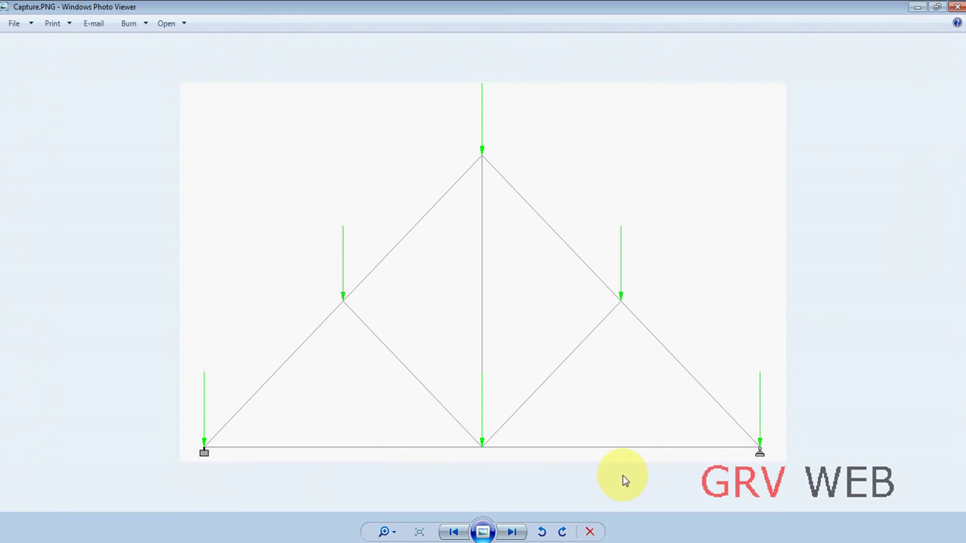
pyautogui.click(214, 533)
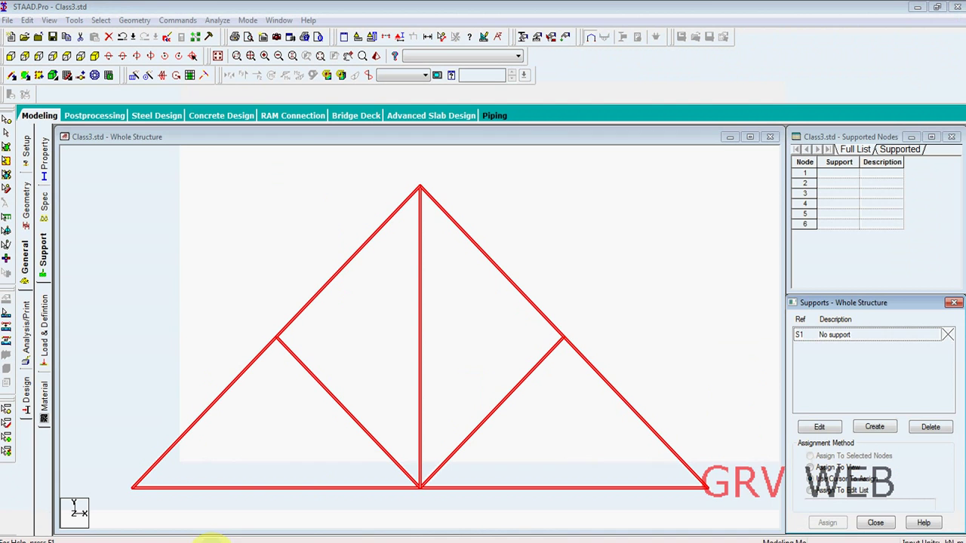
pyautogui.click(874, 427)
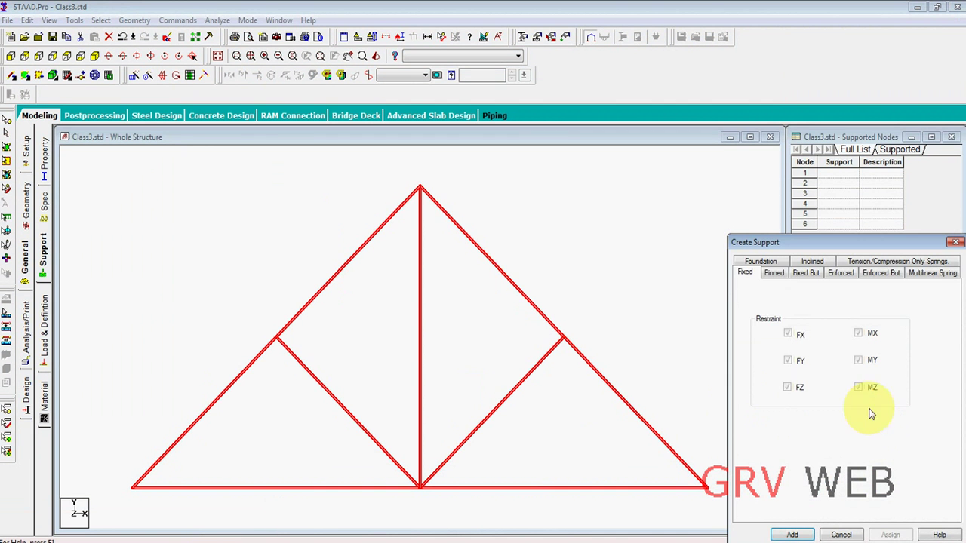
pyautogui.click(789, 534)
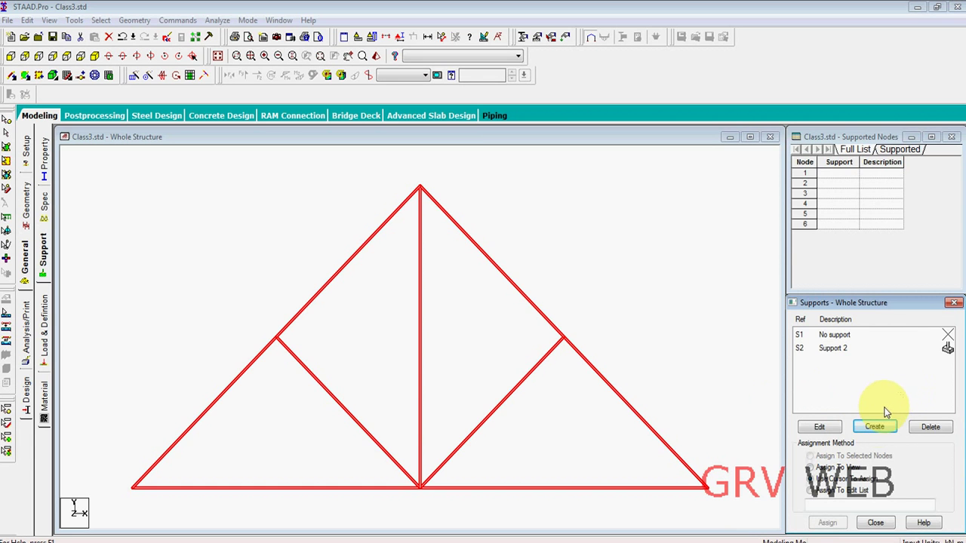
# Create a pinned support as Support 3
pyautogui.click(874, 427)
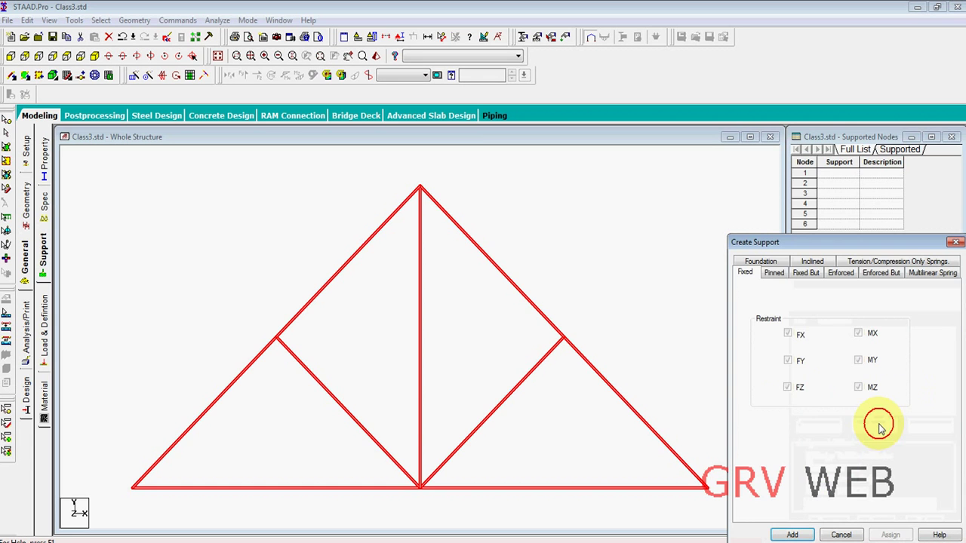
pyautogui.click(773, 273)
pyautogui.click(792, 535)
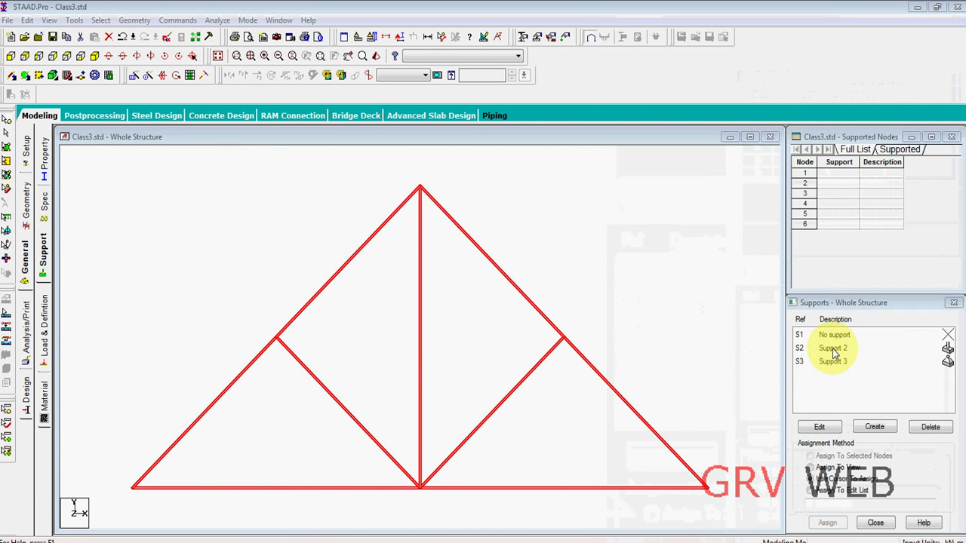
pyautogui.click(701, 303)
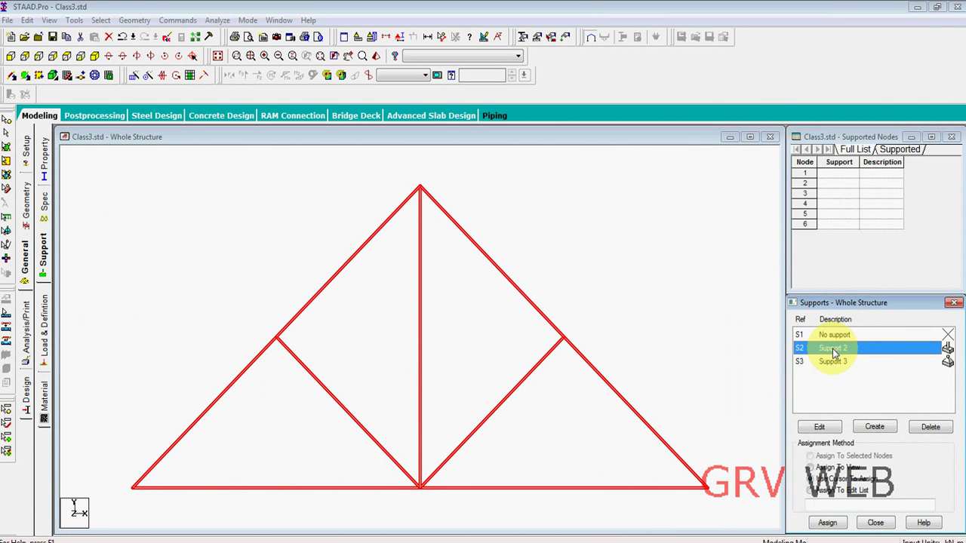
# Assign fixed Support 2 to node 1 at the lower-left corner
pyautogui.click(7, 121)
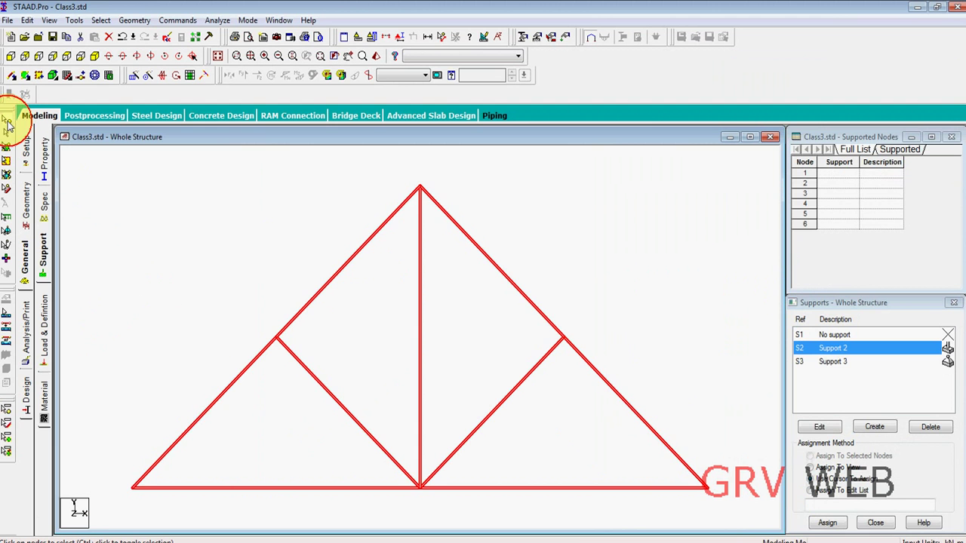
pyautogui.moveTo(117, 471); pyautogui.dragTo(164, 511)
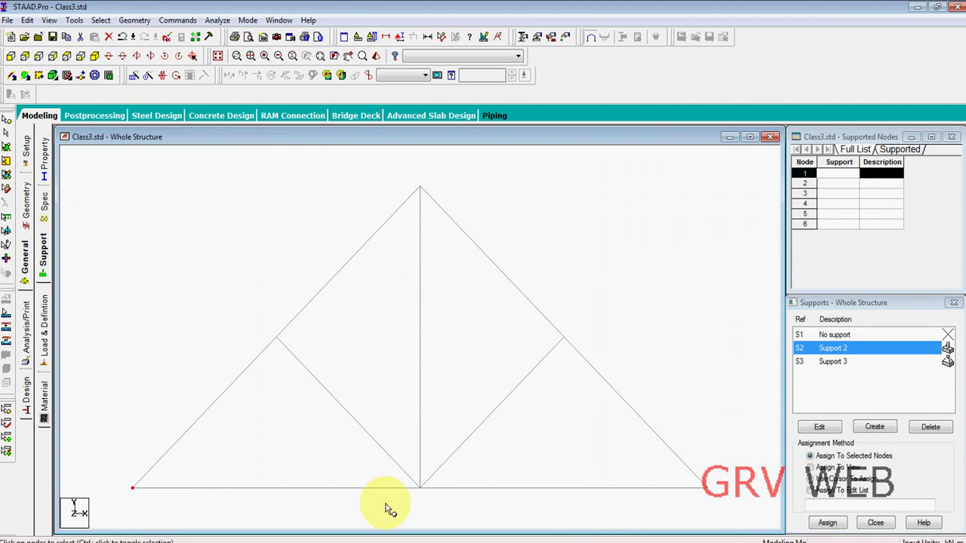
pyautogui.click(827, 523)
pyautogui.click(876, 449)
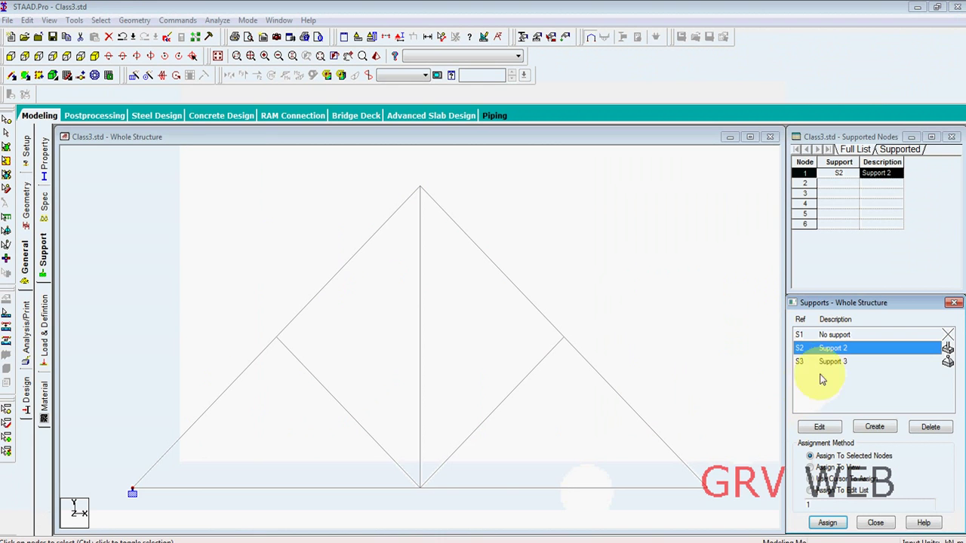
# Assign pinned Support 3 to node 3 at the lower-right corner
pyautogui.click(827, 363)
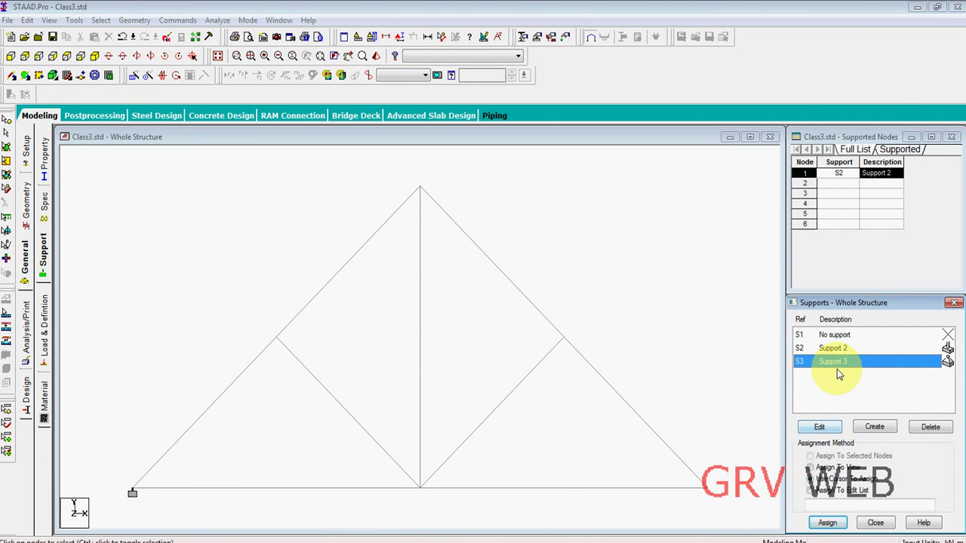
pyautogui.click(702, 486)
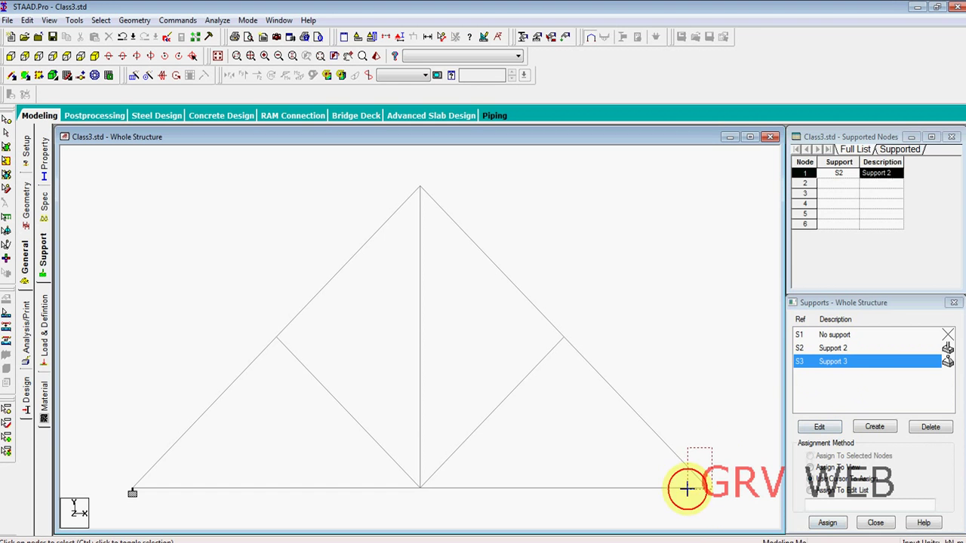
pyautogui.click(828, 523)
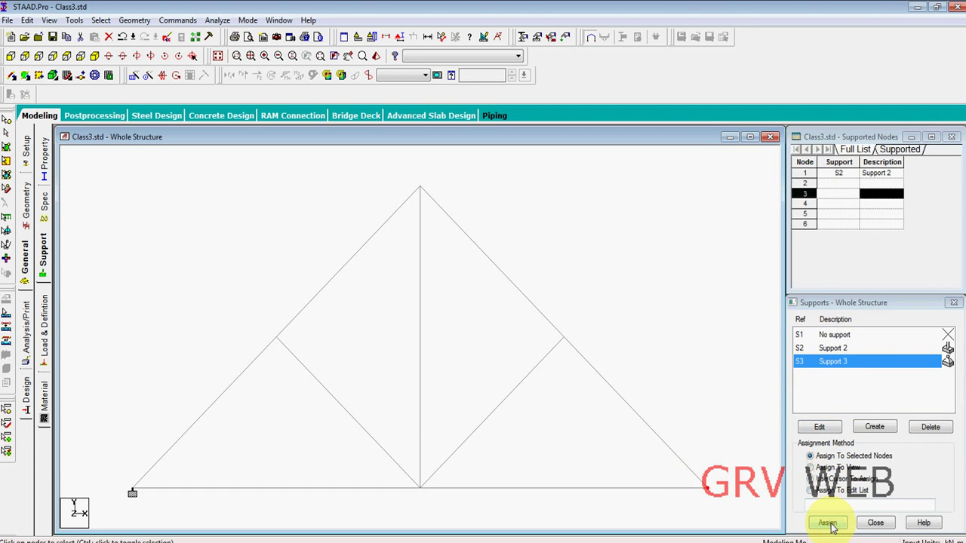
pyautogui.click(934, 446)
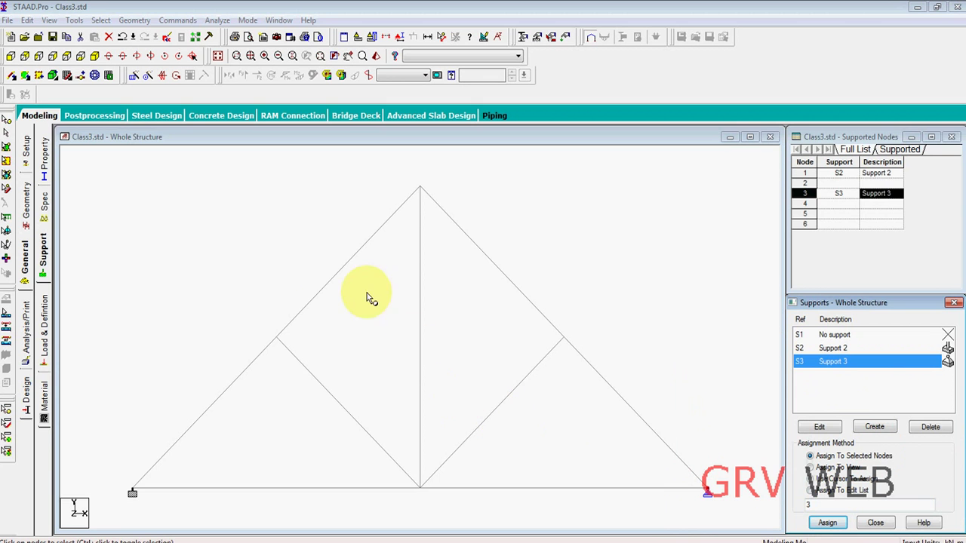
# Create primary LOAD CASE 1
pyautogui.click(46, 359)
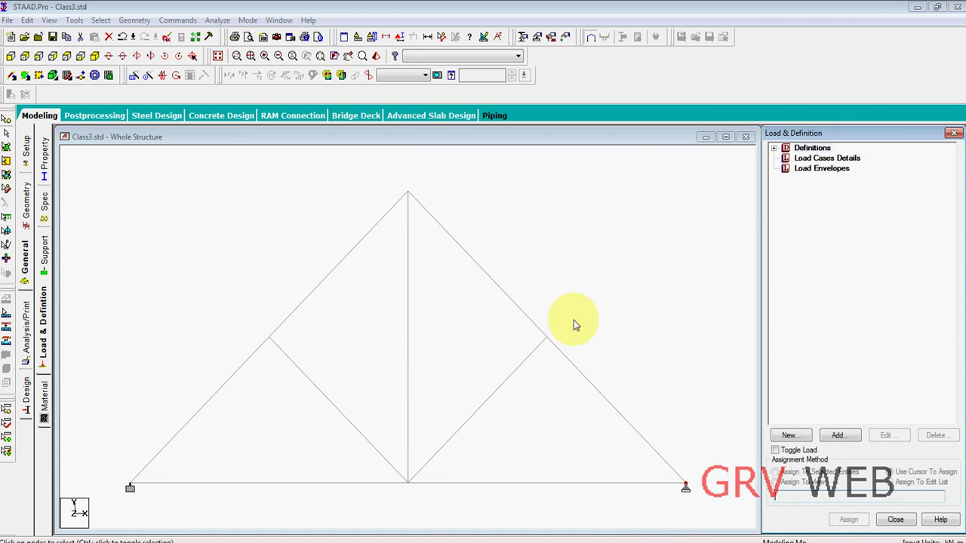
pyautogui.click(823, 158)
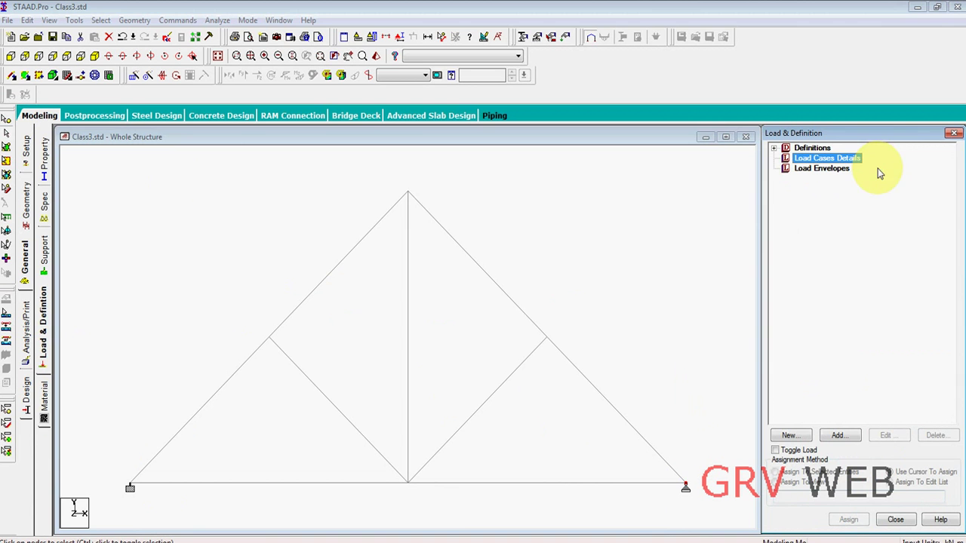
pyautogui.click(840, 433)
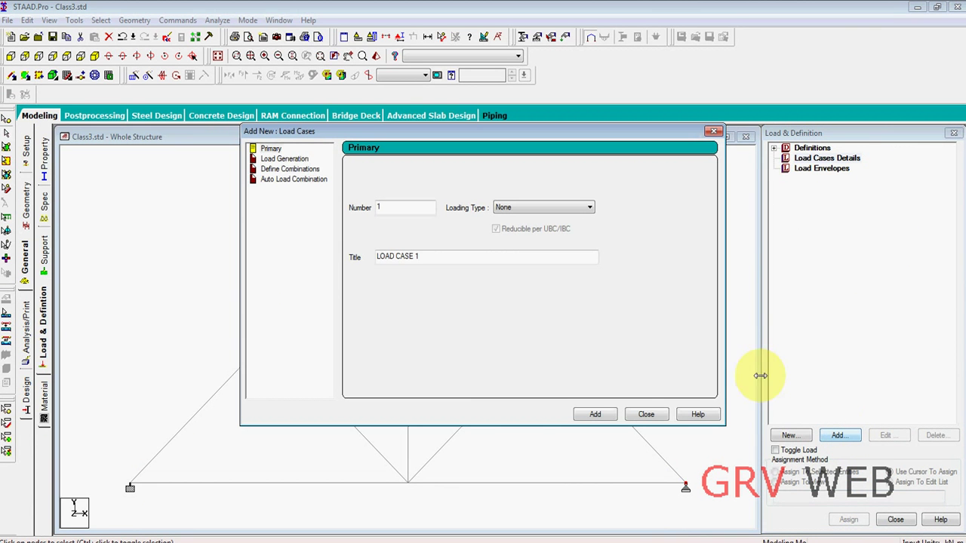
pyautogui.click(604, 415)
pyautogui.click(649, 415)
pyautogui.click(830, 168)
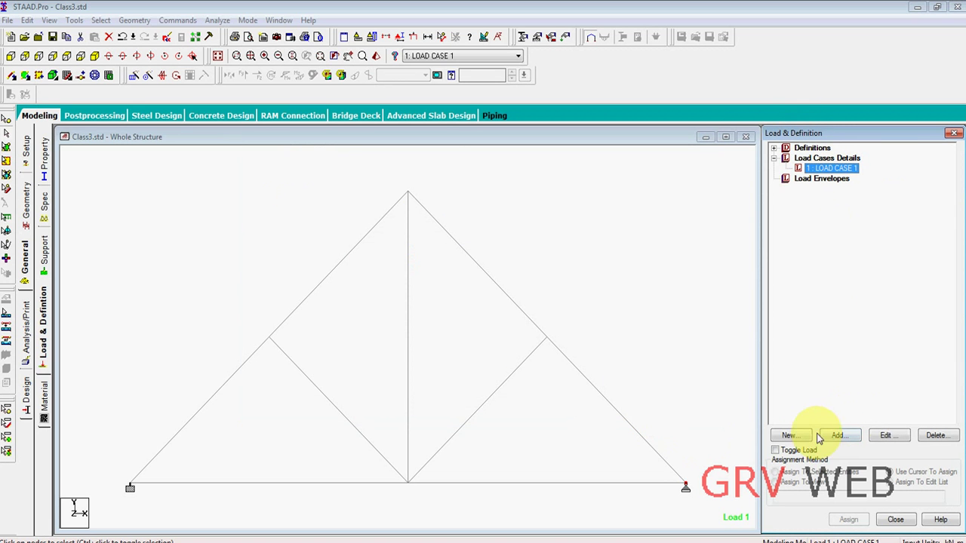
# Add a selfweight Y factor -1 item and enter a nodal load of Fy = -20 kN
pyautogui.click(838, 436)
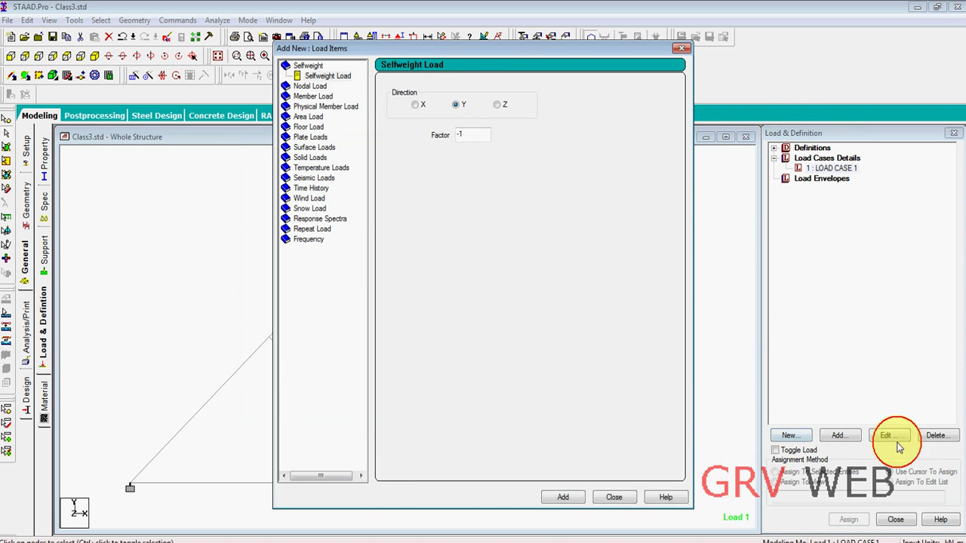
pyautogui.click(326, 75)
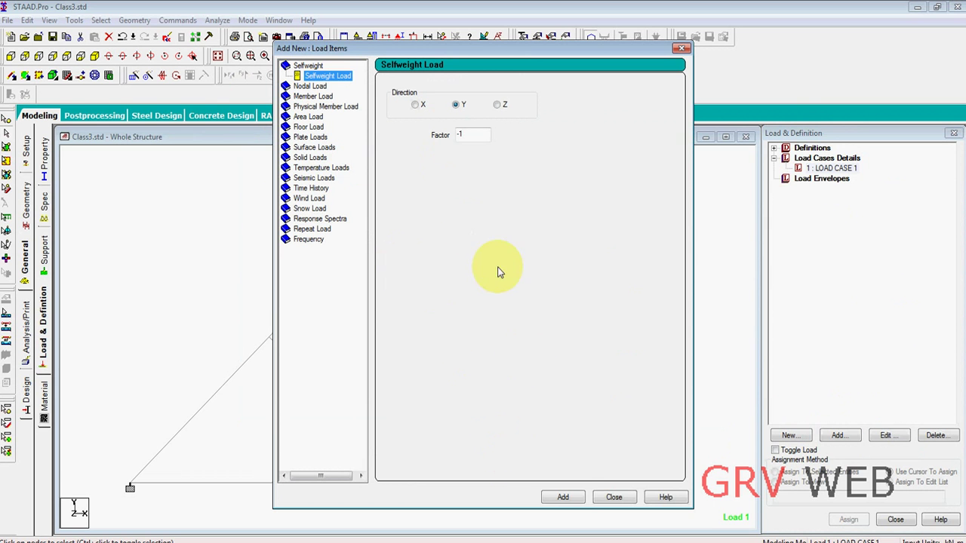
pyautogui.click(566, 498)
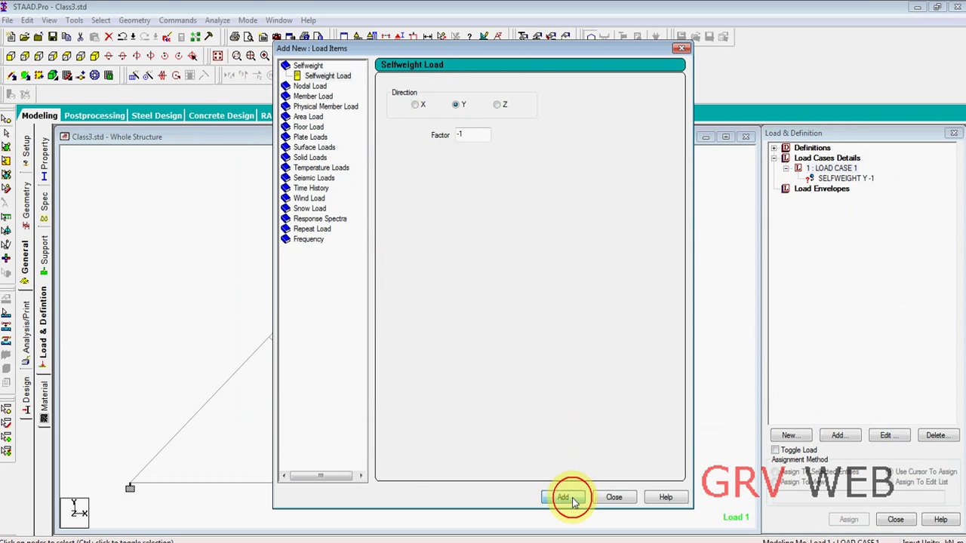
pyautogui.click(310, 86)
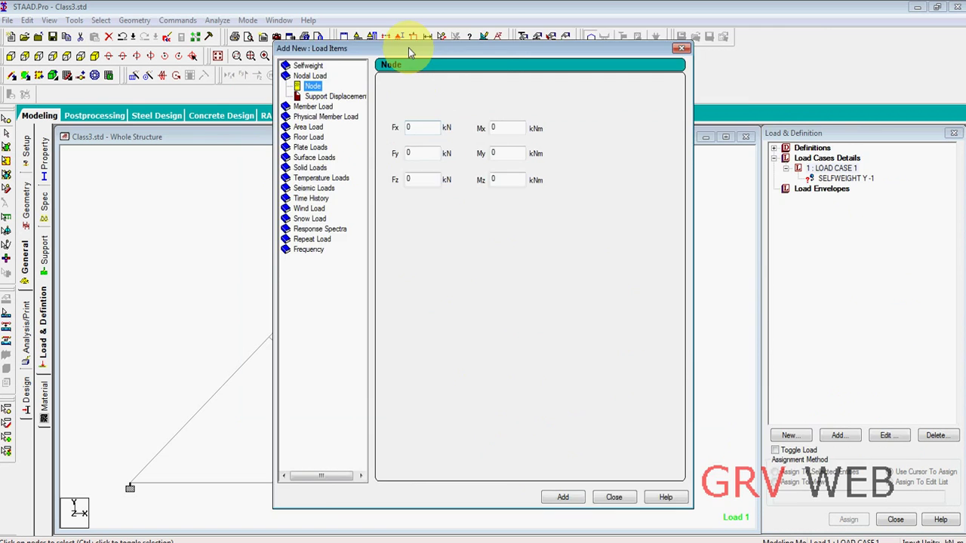
pyautogui.moveTo(409, 48); pyautogui.dragTo(618, 44)
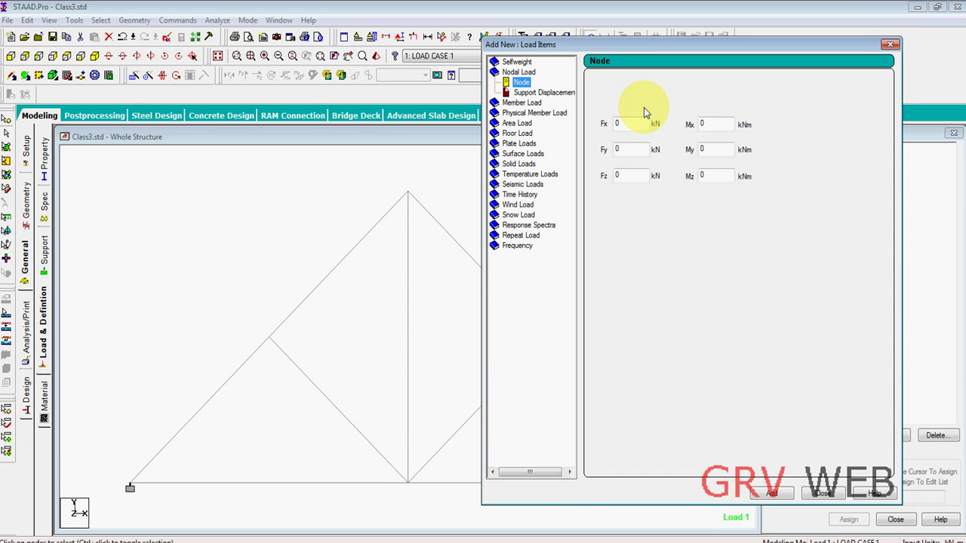
pyautogui.click(630, 149)
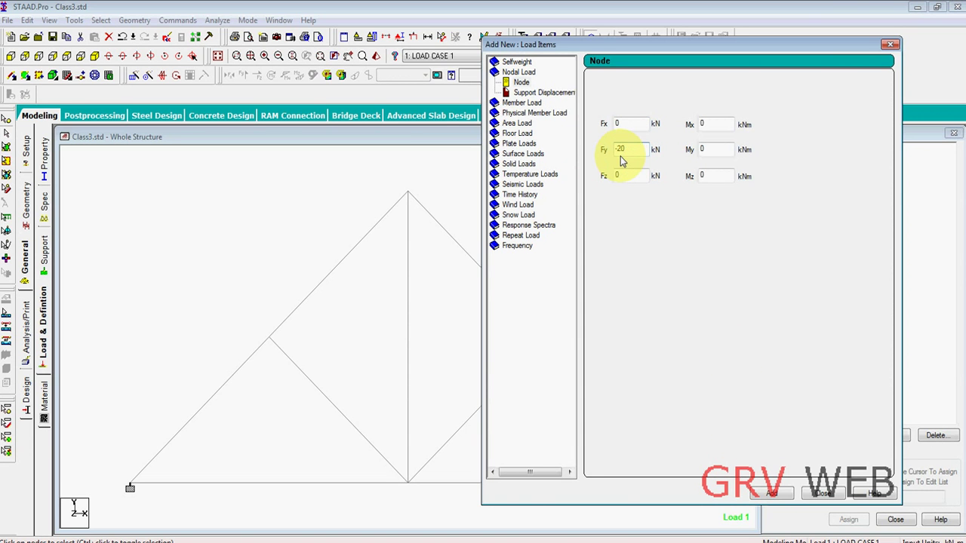
# Add the FY -20 kN nodal load item and apply self-weight to all nine members
pyautogui.click(785, 494)
pyautogui.click(823, 495)
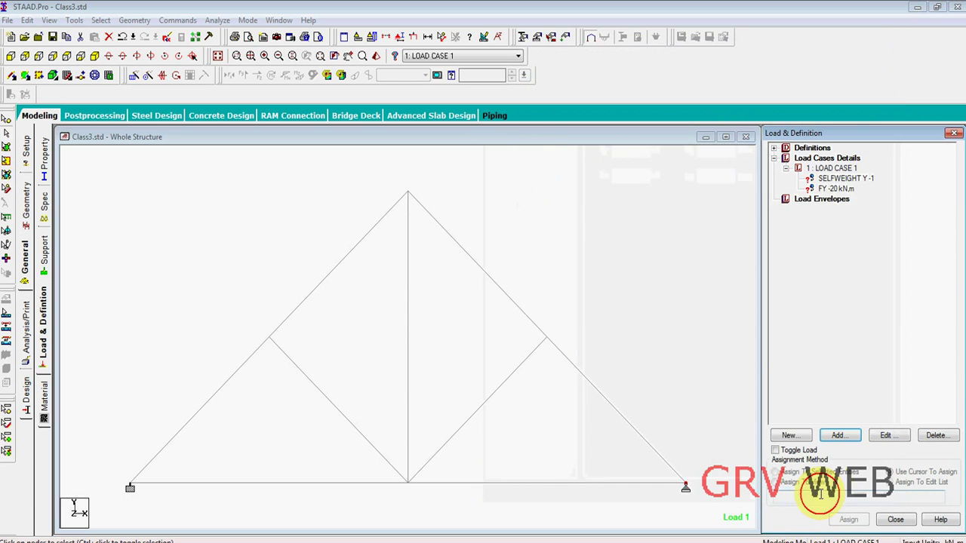
pyautogui.click(834, 180)
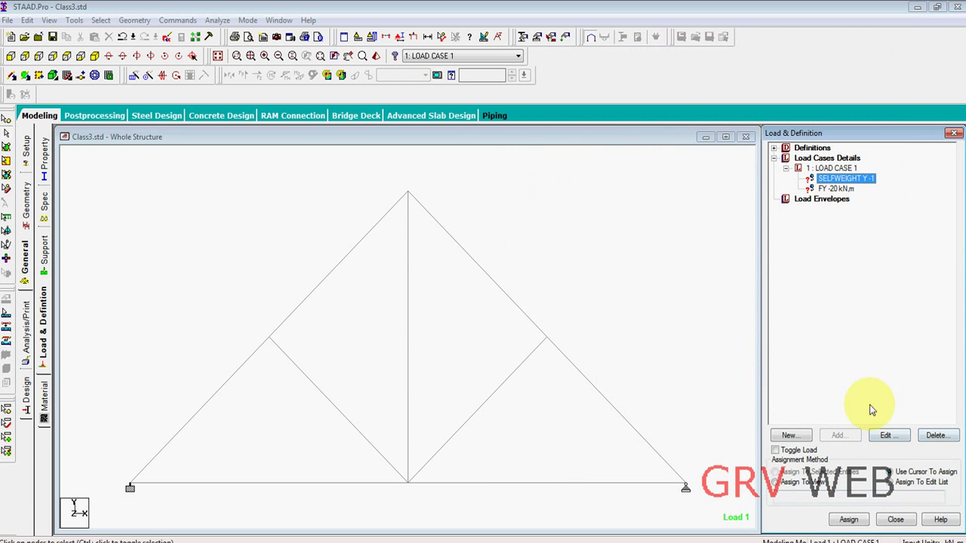
pyautogui.click(791, 482)
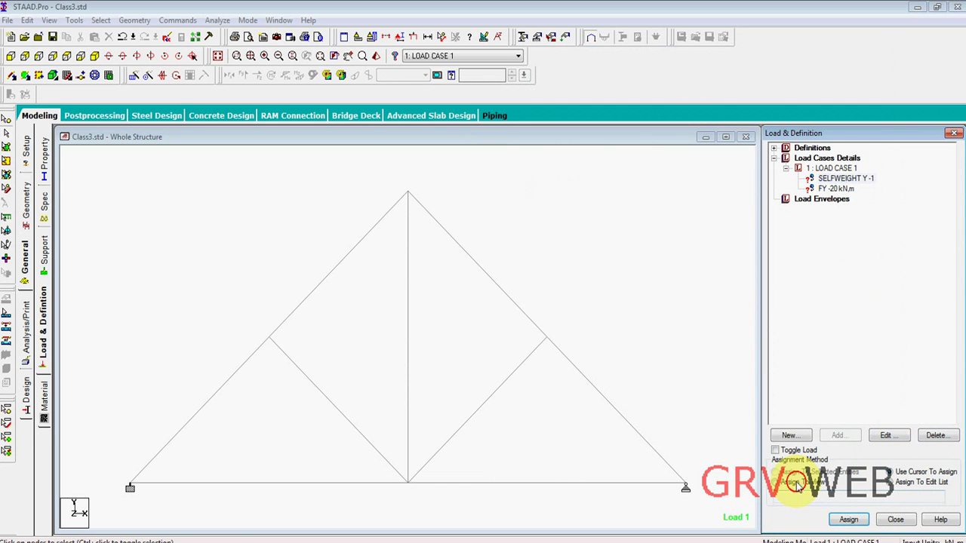
pyautogui.click(846, 521)
pyautogui.click(866, 364)
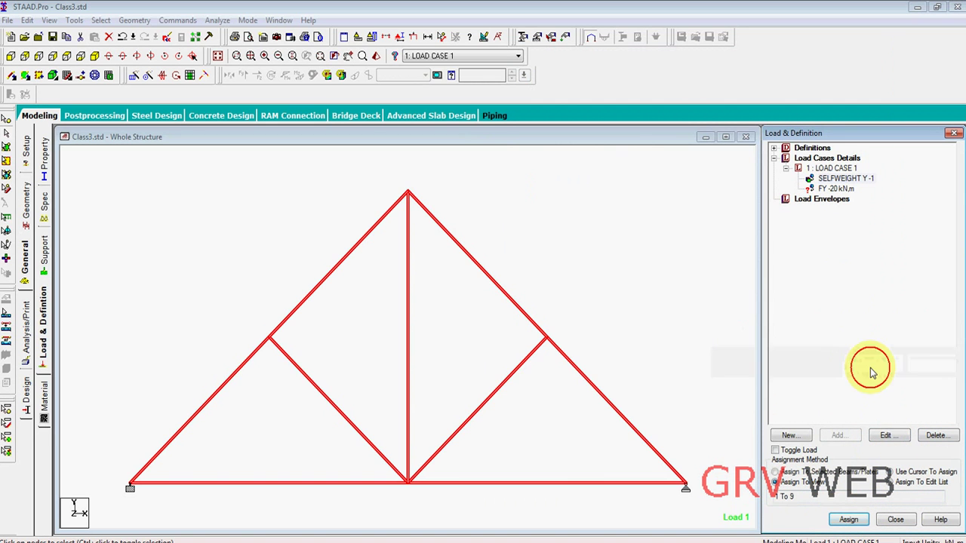
# Assign the FY -20 kN load to all six truss nodes: apex, panel, support and bottom-centre
pyautogui.click(835, 189)
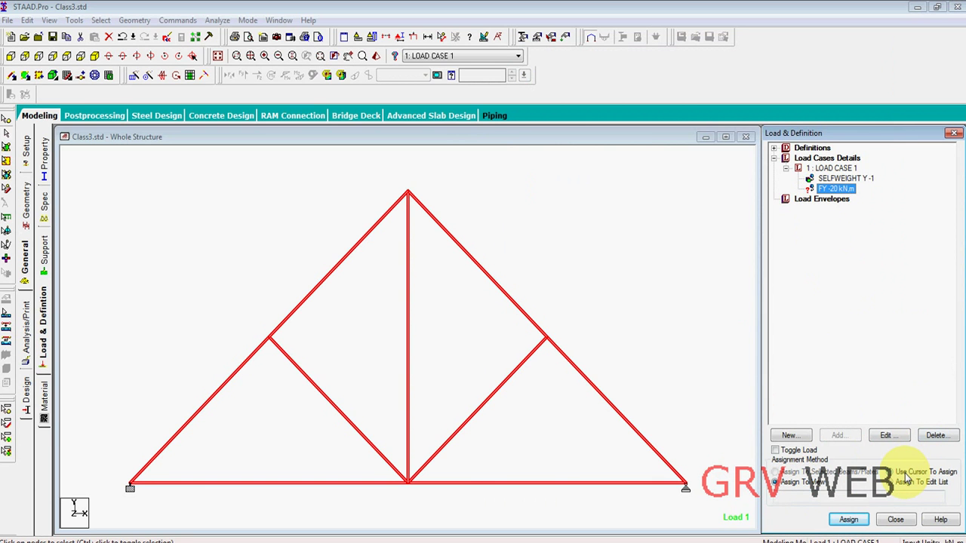
pyautogui.click(943, 480)
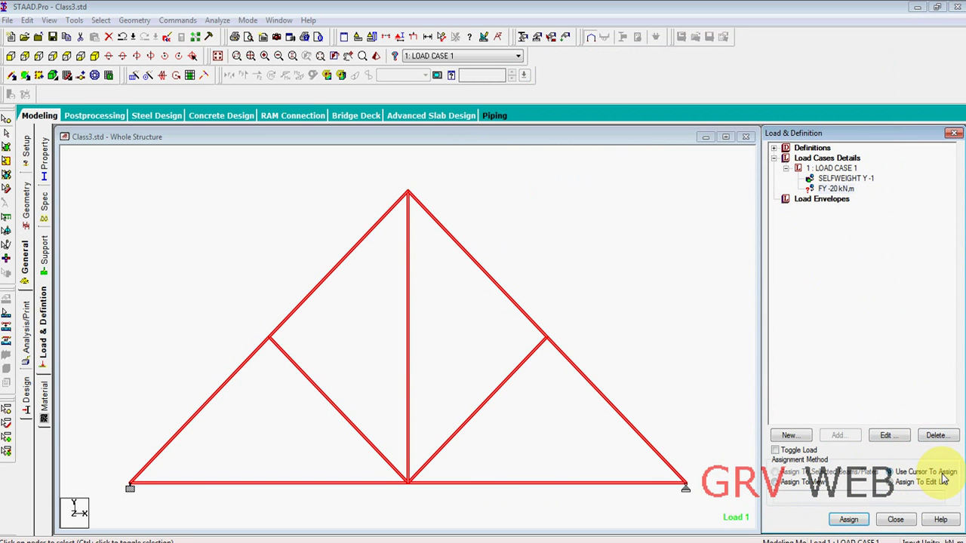
pyautogui.click(848, 521)
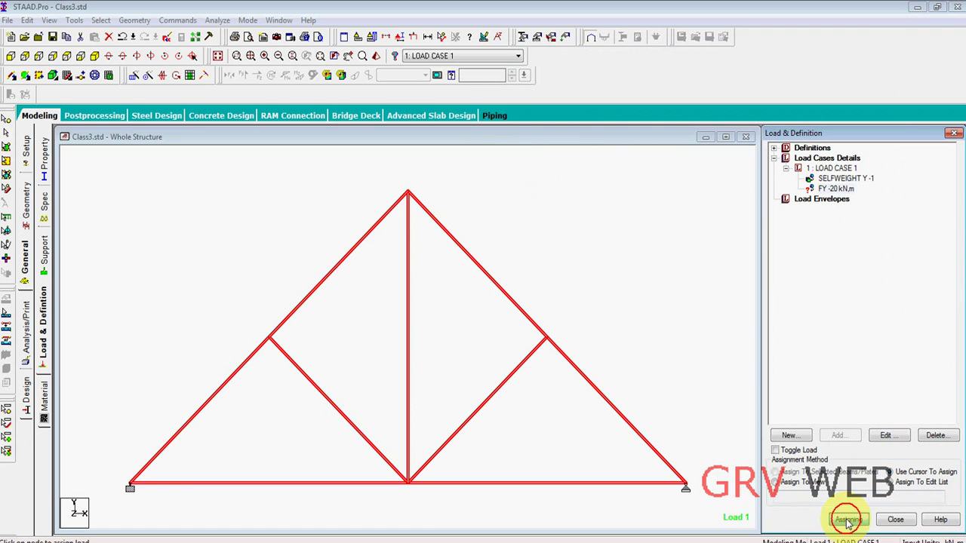
pyautogui.click(408, 195)
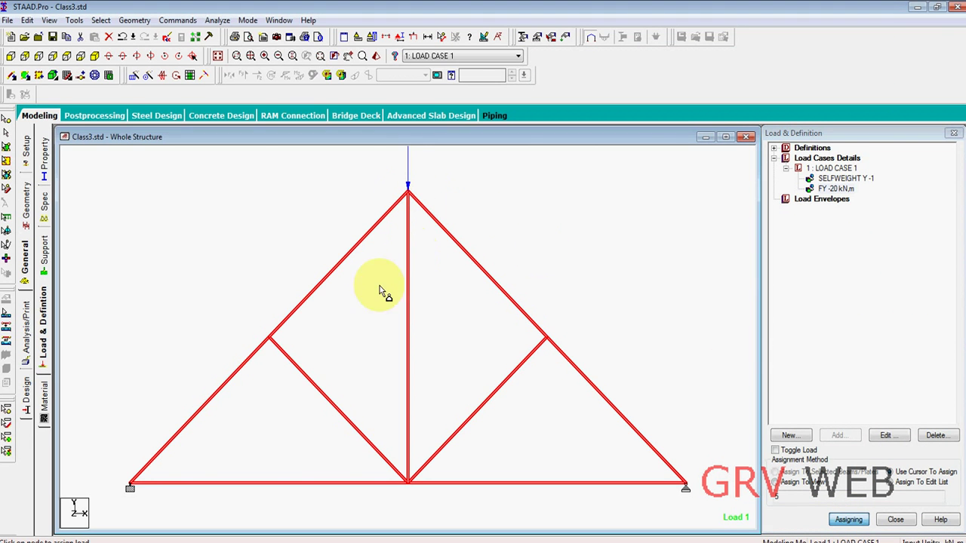
pyautogui.click(269, 336)
pyautogui.click(130, 483)
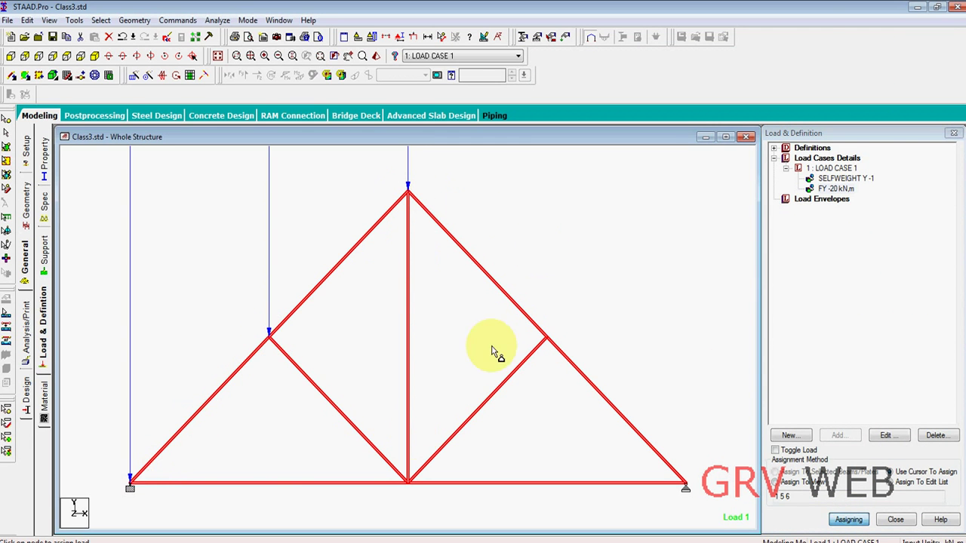
pyautogui.click(547, 338)
pyautogui.click(686, 483)
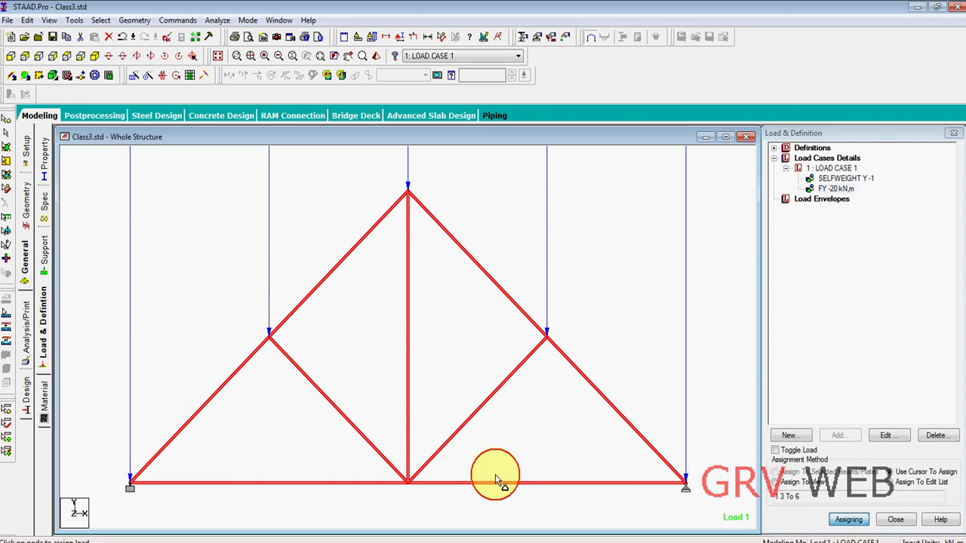
pyautogui.click(408, 481)
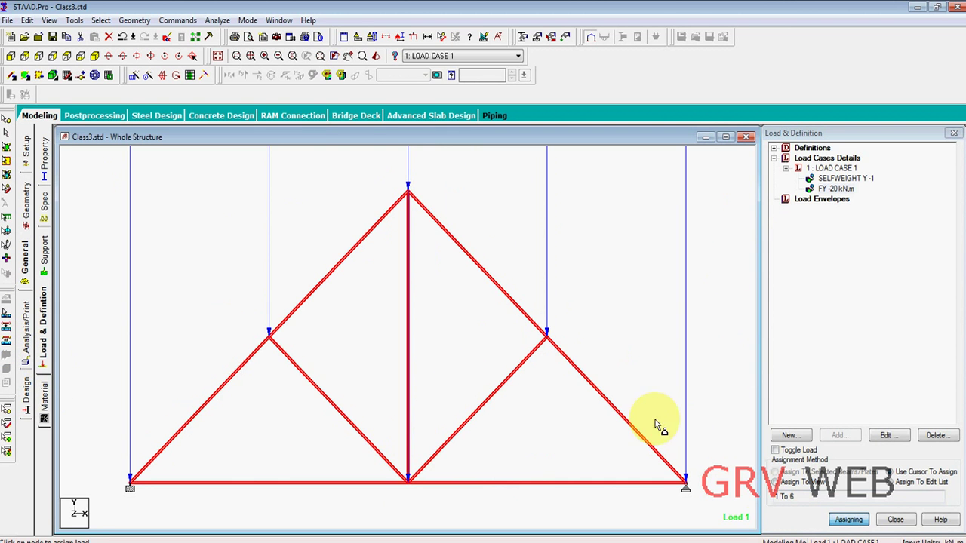
# Add a PERFORM ANALYSIS command with No Print to the command file
pyautogui.click(26, 353)
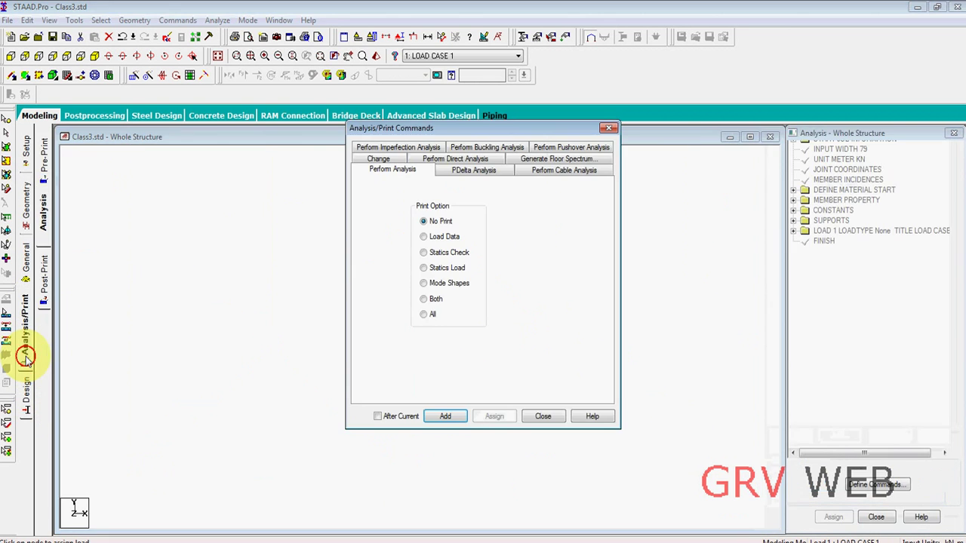
pyautogui.click(445, 417)
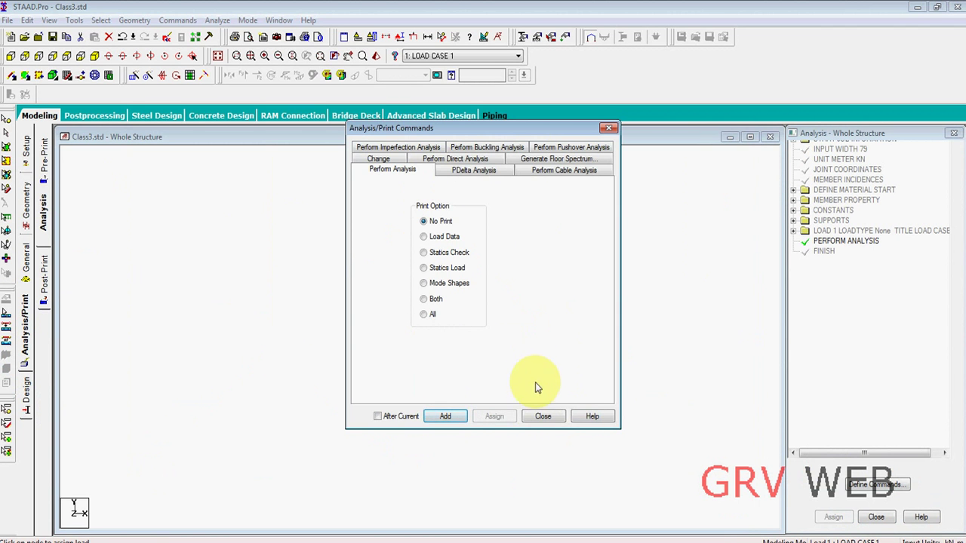
pyautogui.click(543, 416)
# Add a post-analysis PRINT ANALYSIS RESULTS command
pyautogui.click(44, 277)
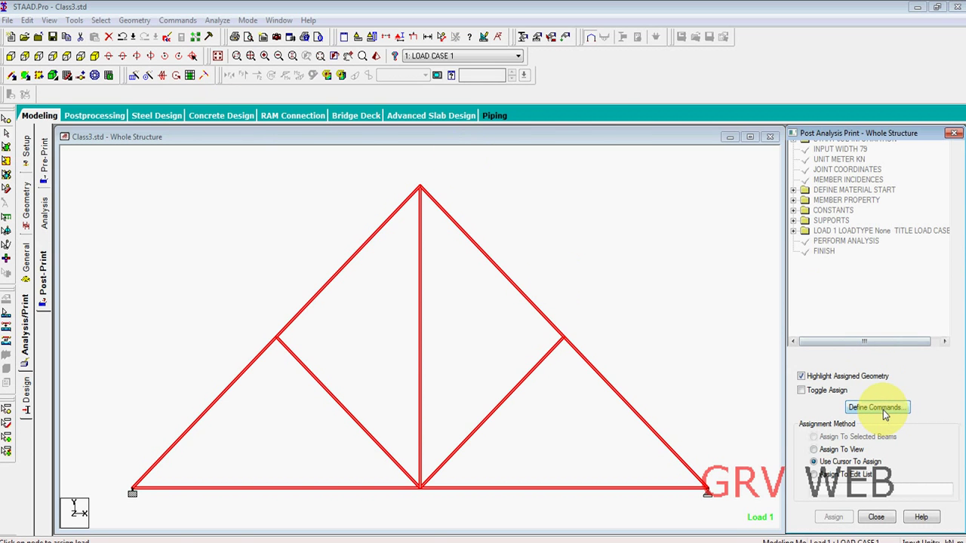
pyautogui.click(876, 408)
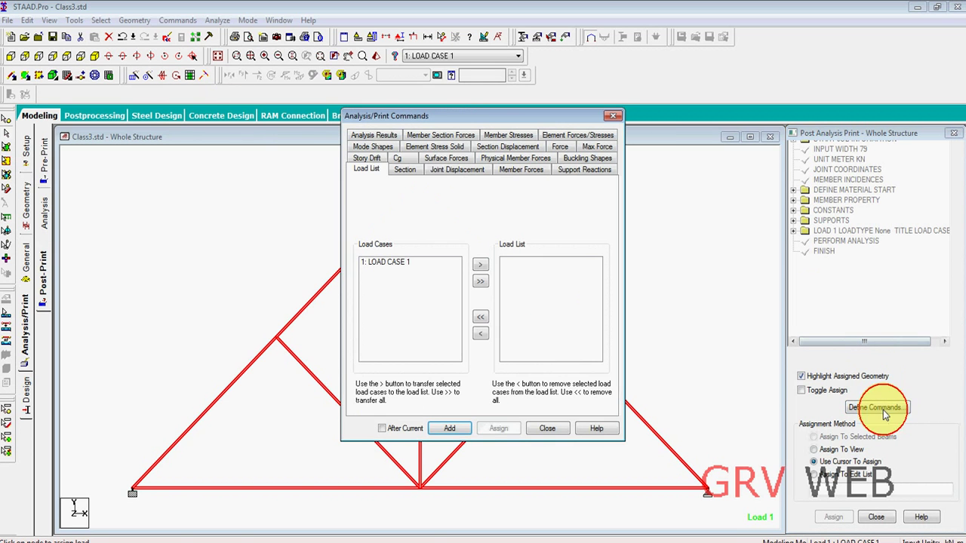
pyautogui.click(372, 136)
pyautogui.click(446, 428)
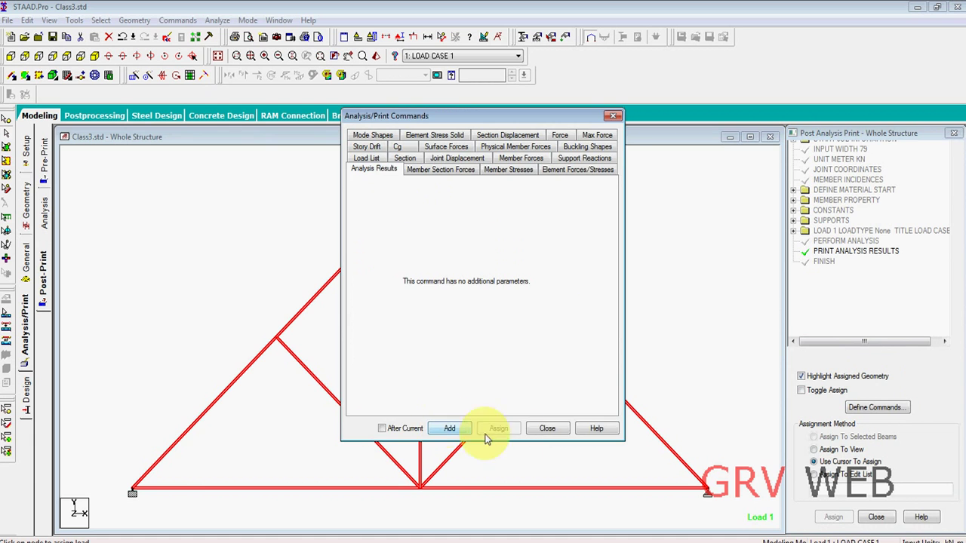
pyautogui.click(540, 431)
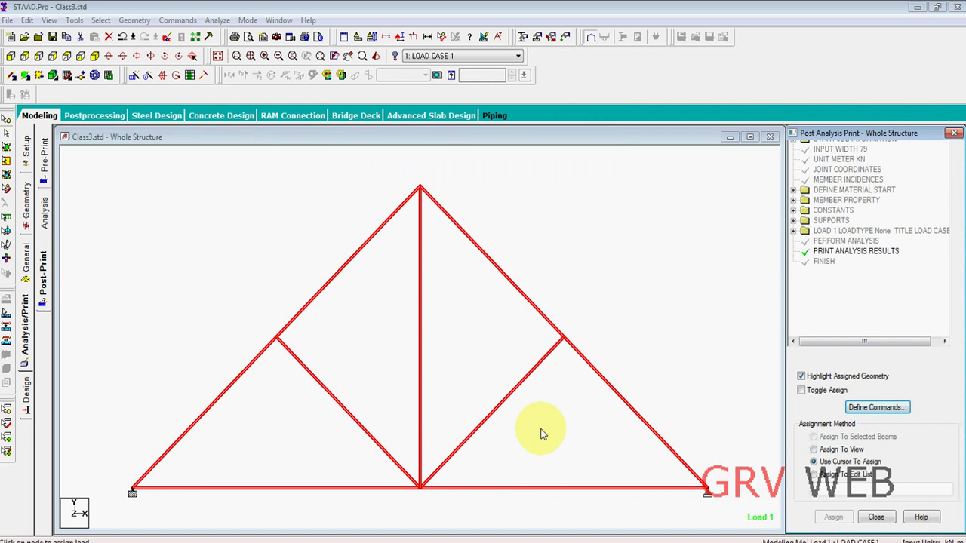
# Save the model and run the analysis, choosing to view the output file
pyautogui.click(217, 21)
pyautogui.click(234, 33)
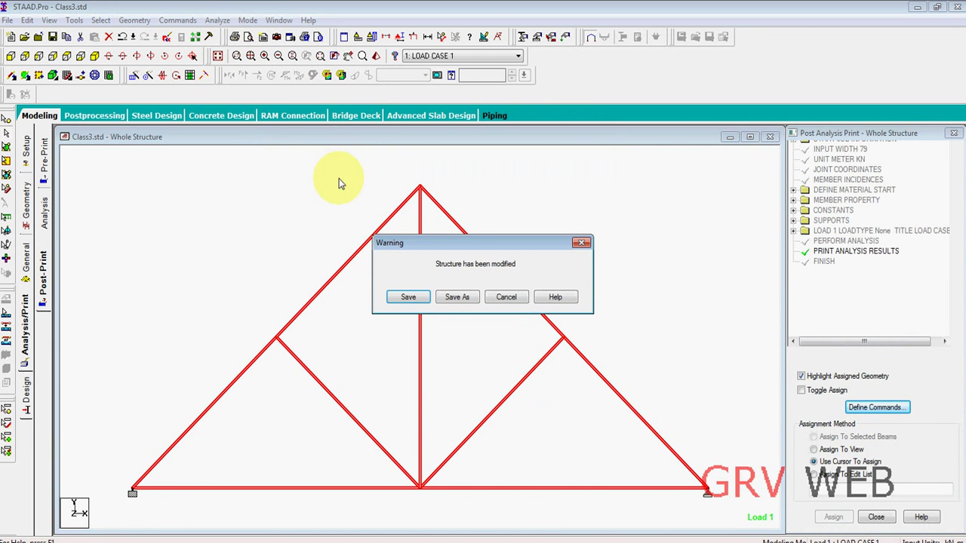
pyautogui.click(408, 296)
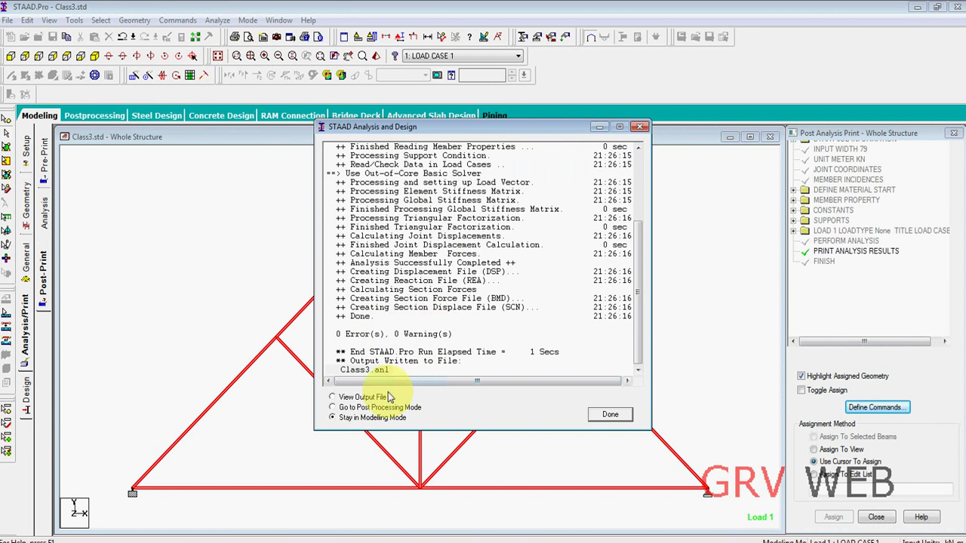
pyautogui.click(608, 416)
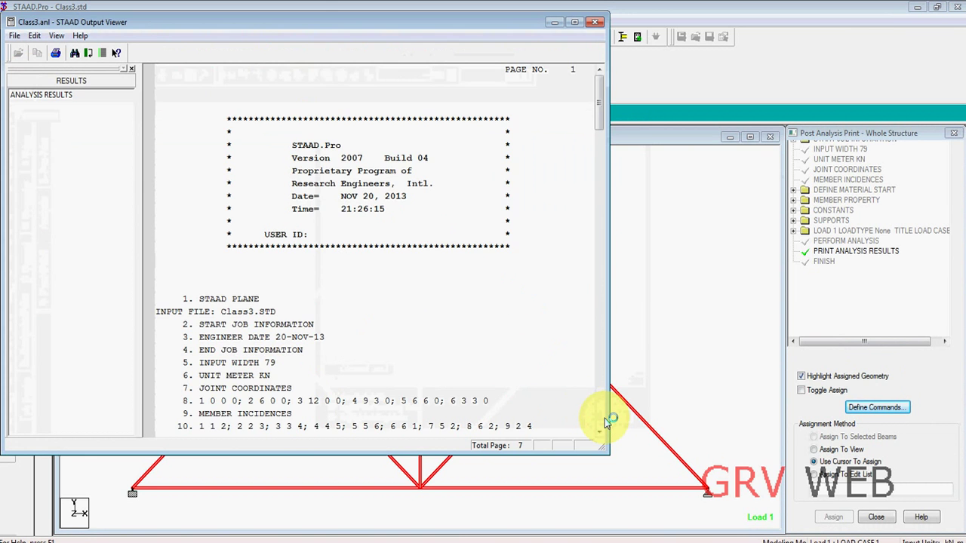
# Review the output file's analysis results section, then close the Output Viewer
pyautogui.scroll(-10, 466, 267)
pyautogui.scroll(-12, 468, 335)
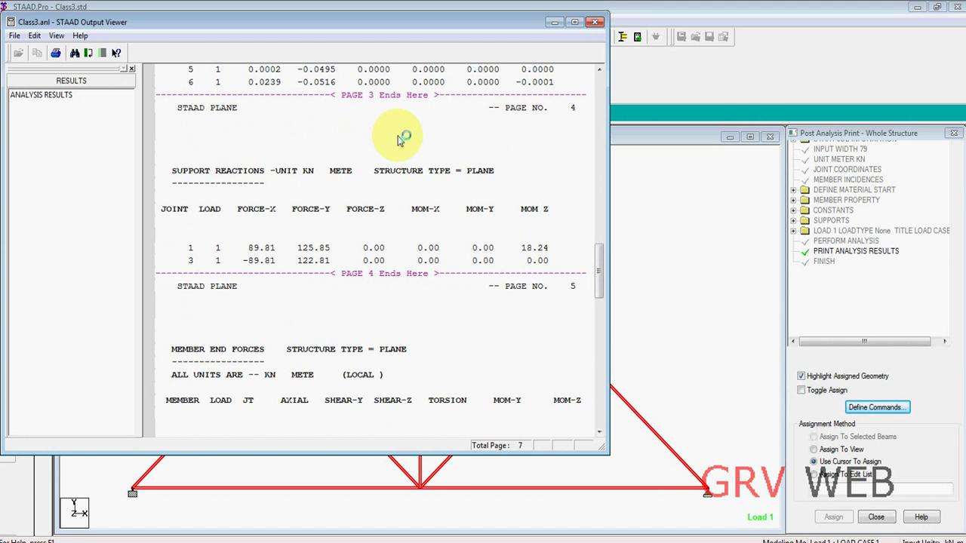
pyautogui.scroll(6, 264, 143)
pyautogui.click(41, 94)
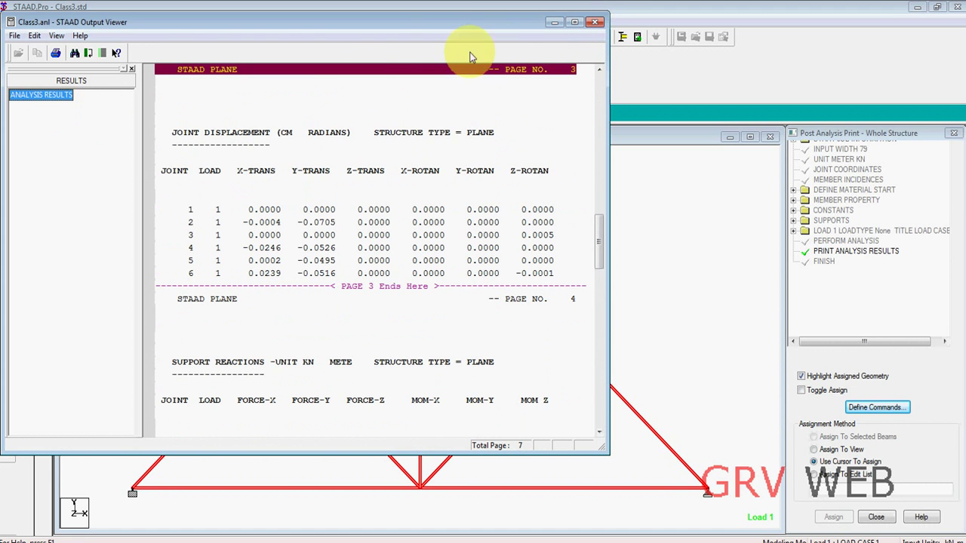
pyautogui.click(596, 22)
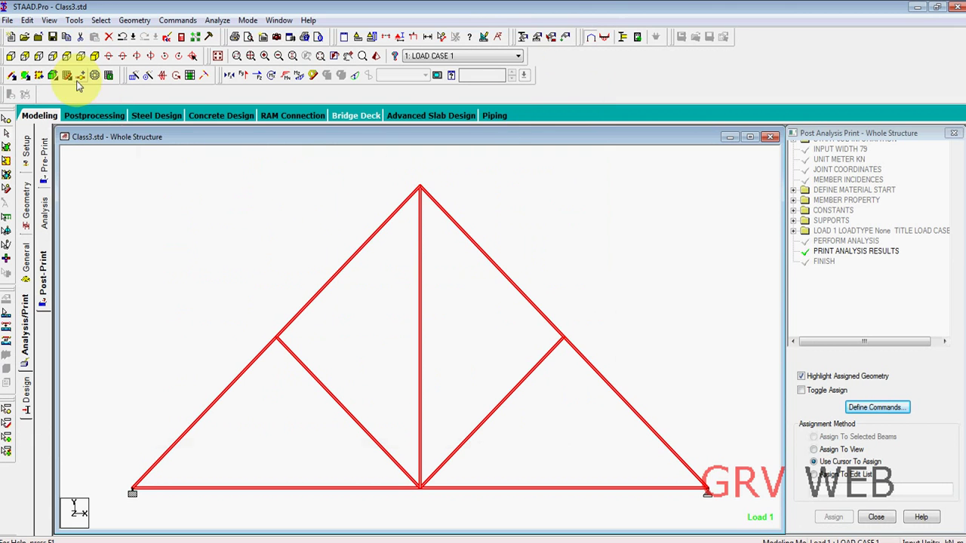
# Enter post-processing for LOAD CASE 1 and toggle the Bending Z diagram on and off
pyautogui.click(90, 119)
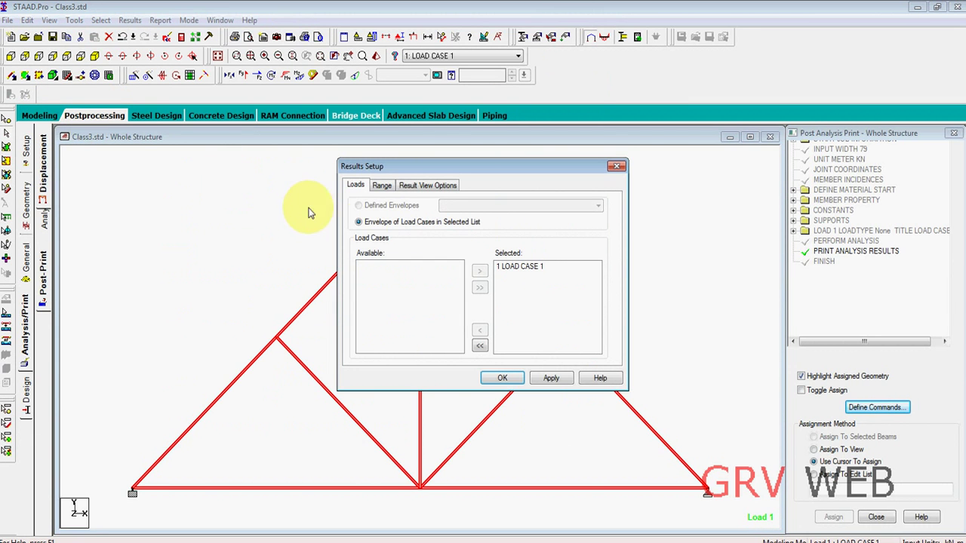
pyautogui.click(505, 378)
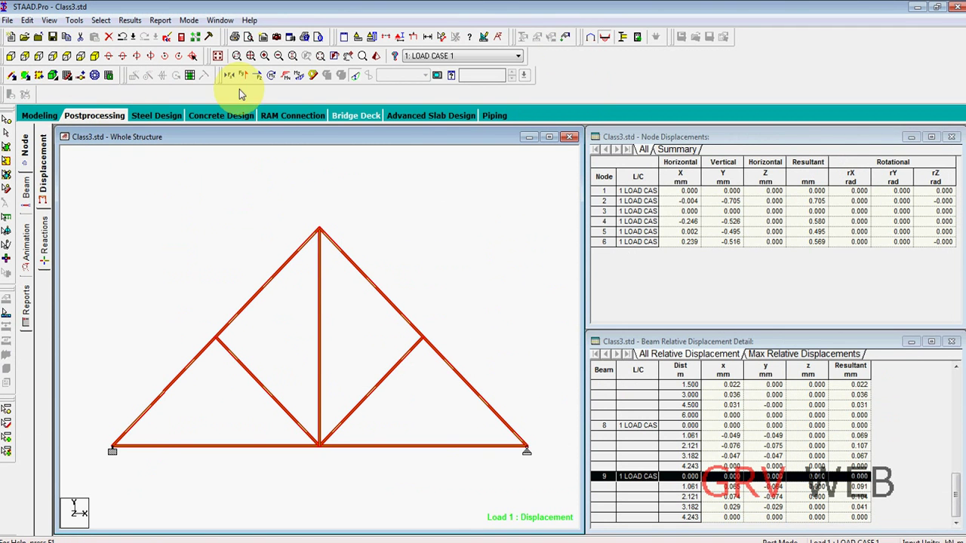
pyautogui.click(300, 77)
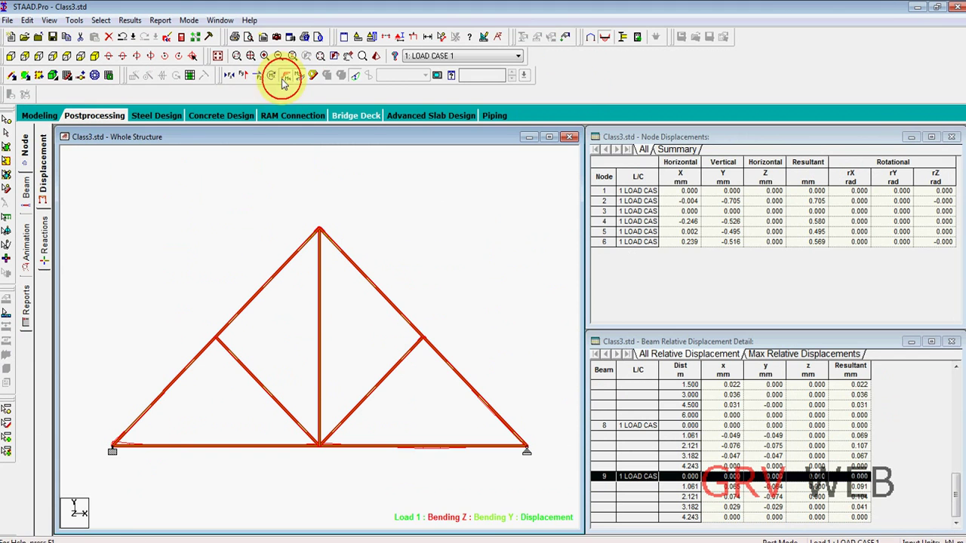
pyautogui.click(300, 77)
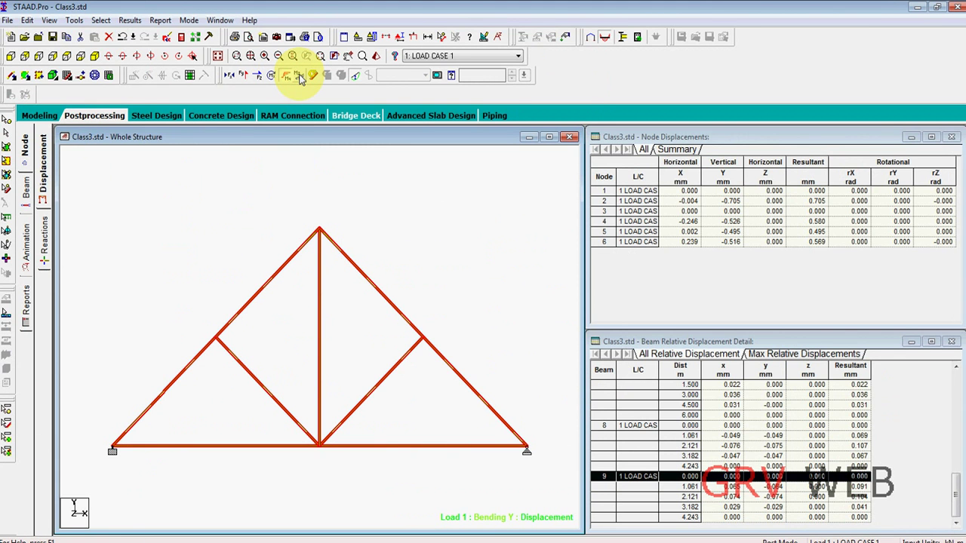